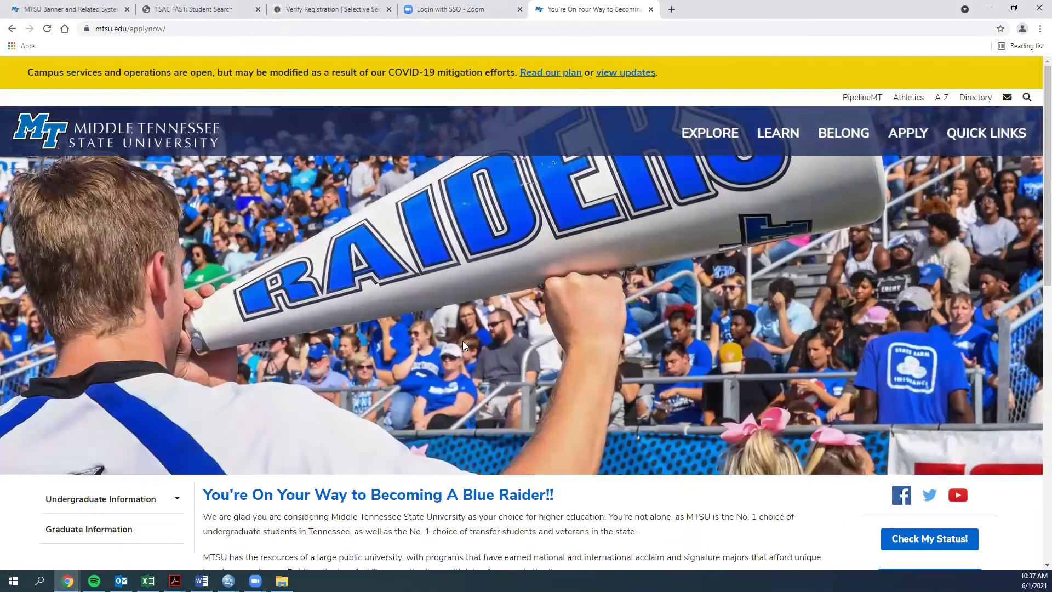
# Scroll down the apply-now page to the Getting Started section for new applicants.
pyautogui.scroll(-12, 463, 341)
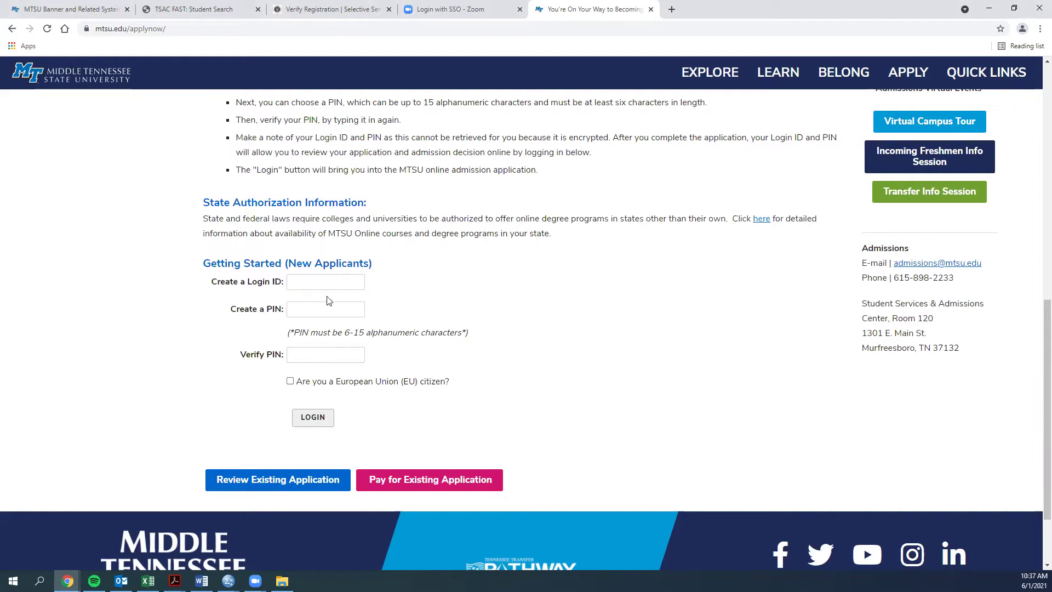
# Enter a new login ID, create and verify a six-character PIN, then log in.
pyautogui.click(310, 283)
pyautogui.click(452, 279)
pyautogui.click(307, 280)
pyautogui.write('D')
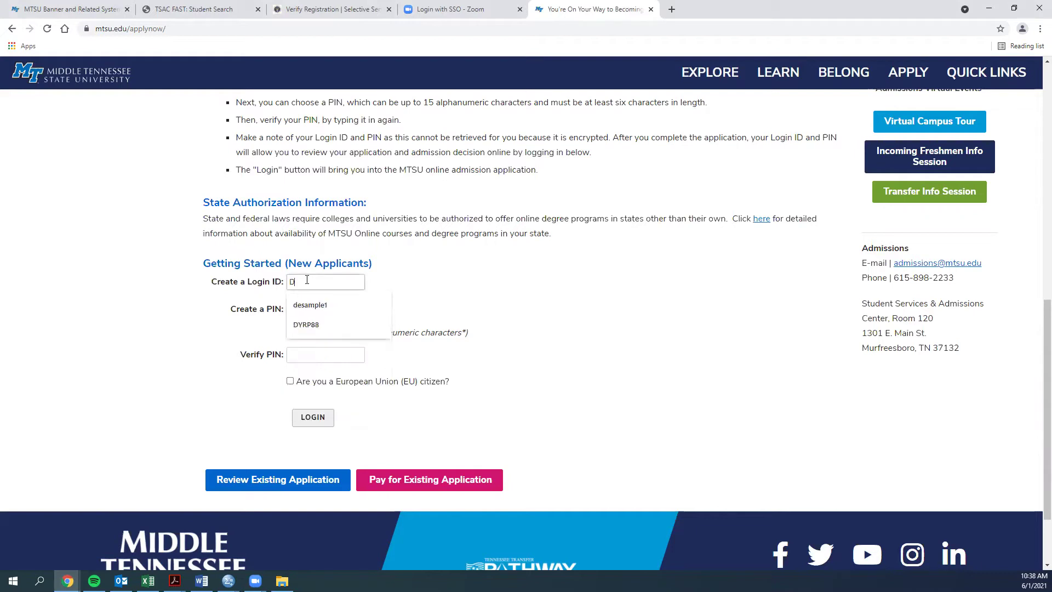
pyautogui.write('ESAMPLE')
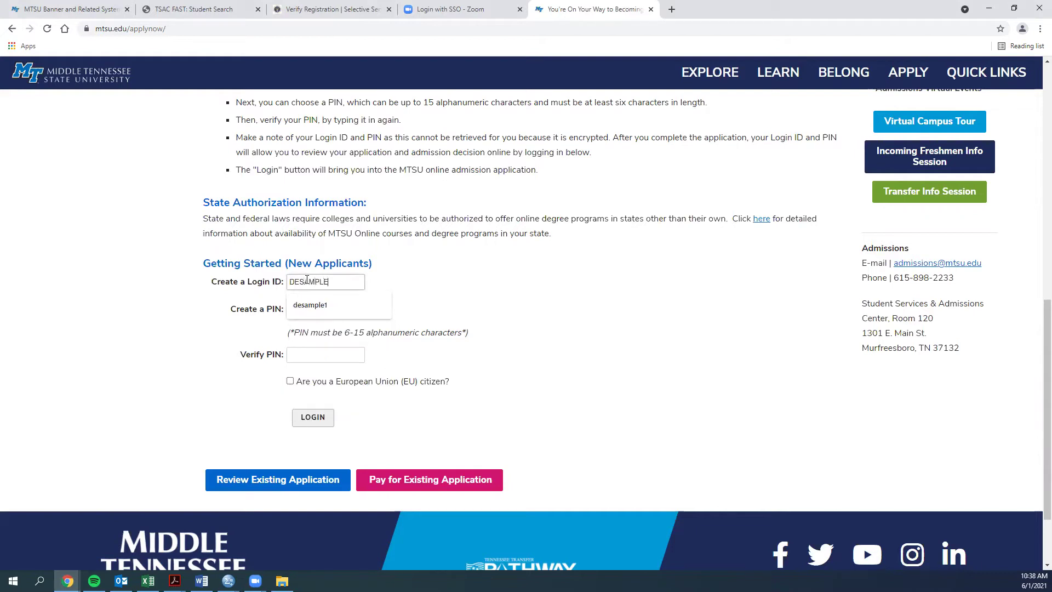
pyautogui.write('2')
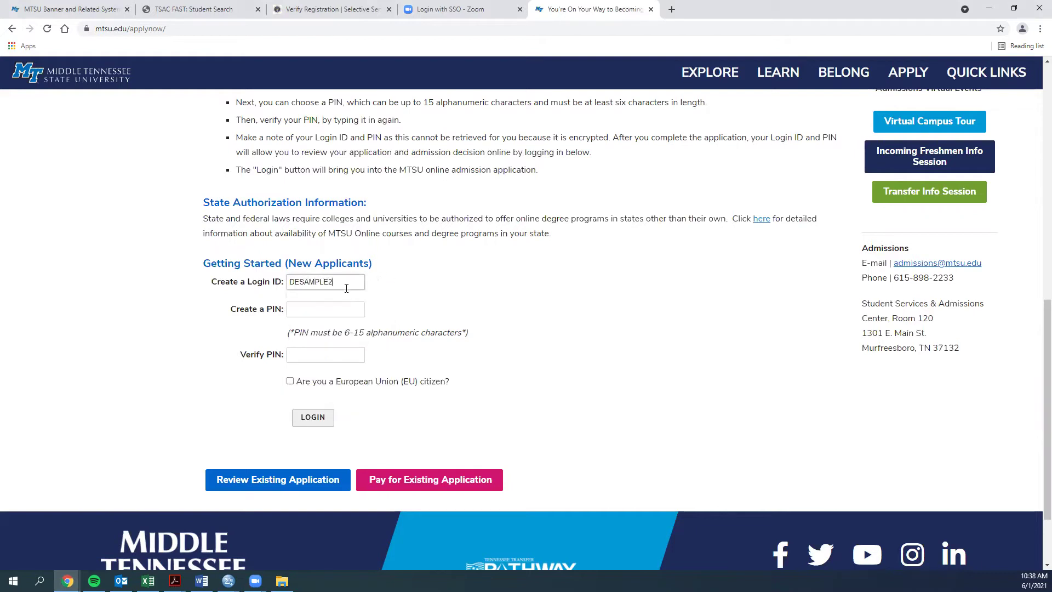
pyautogui.click(302, 309)
pyautogui.write('••')
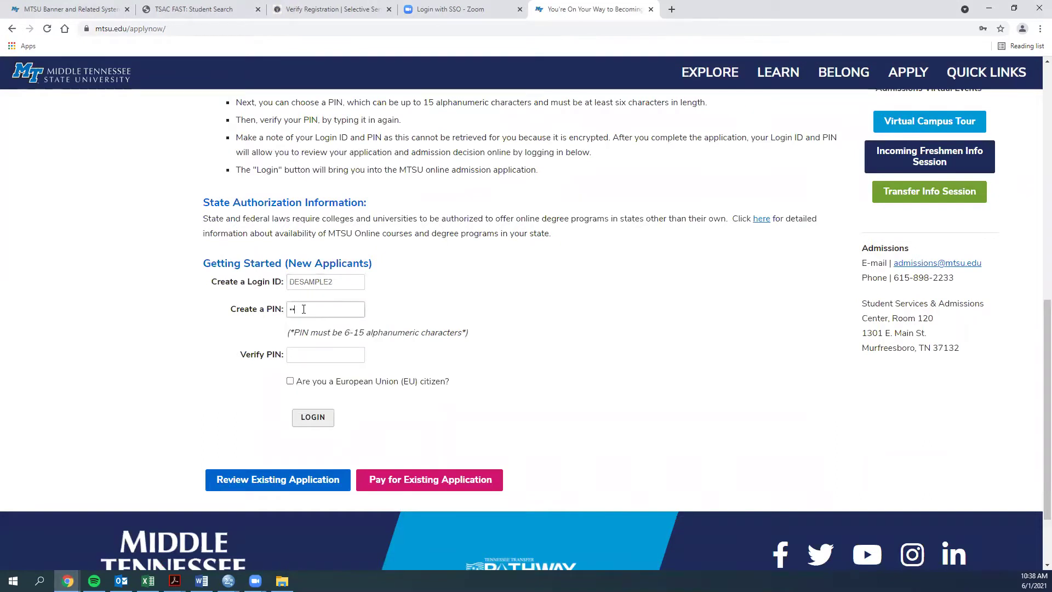
pyautogui.press('Tab')
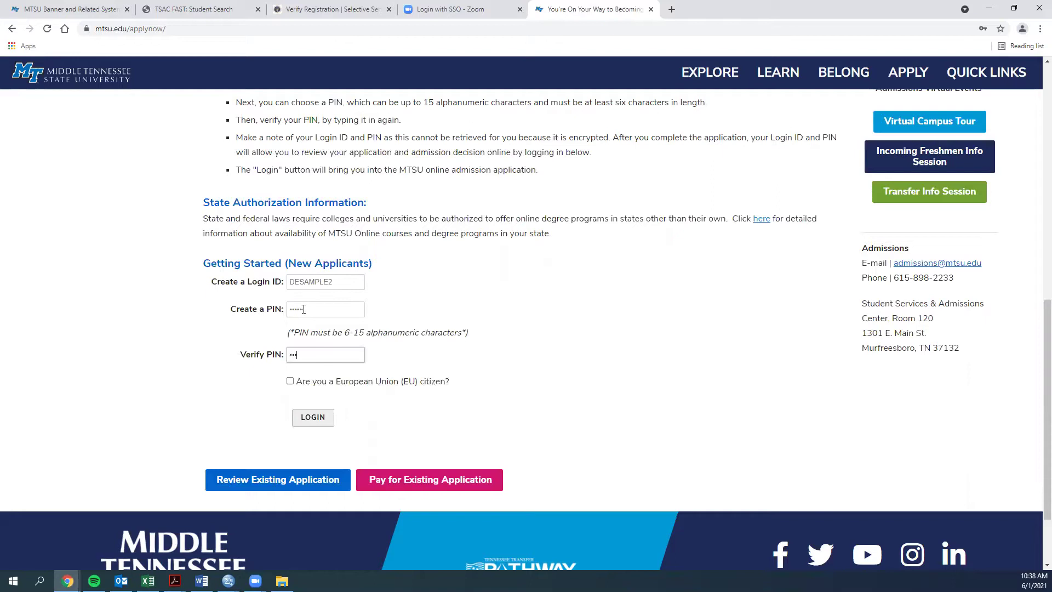
pyautogui.write('••••••')
pyautogui.click(299, 420)
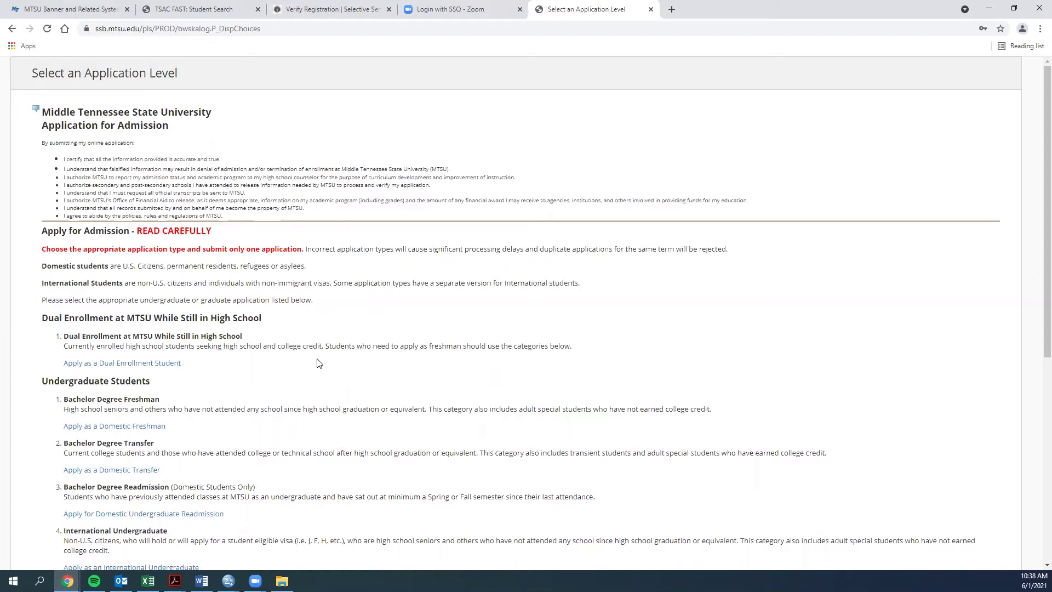
# Choose Apply as a Dual Enrollment Student on the application level page.
pyautogui.scroll(-2, 317, 361)
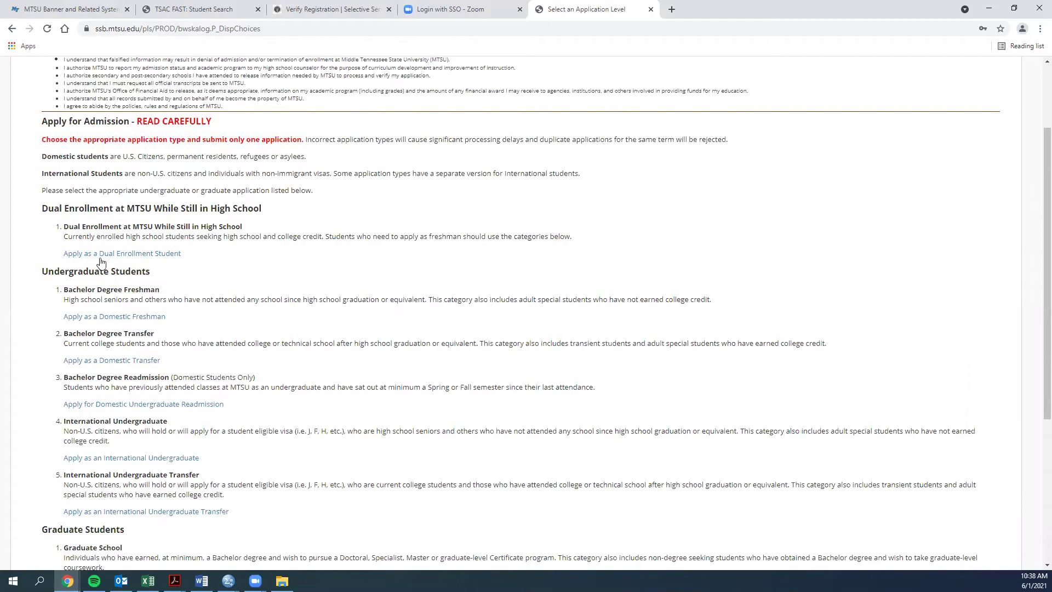
pyautogui.click(107, 255)
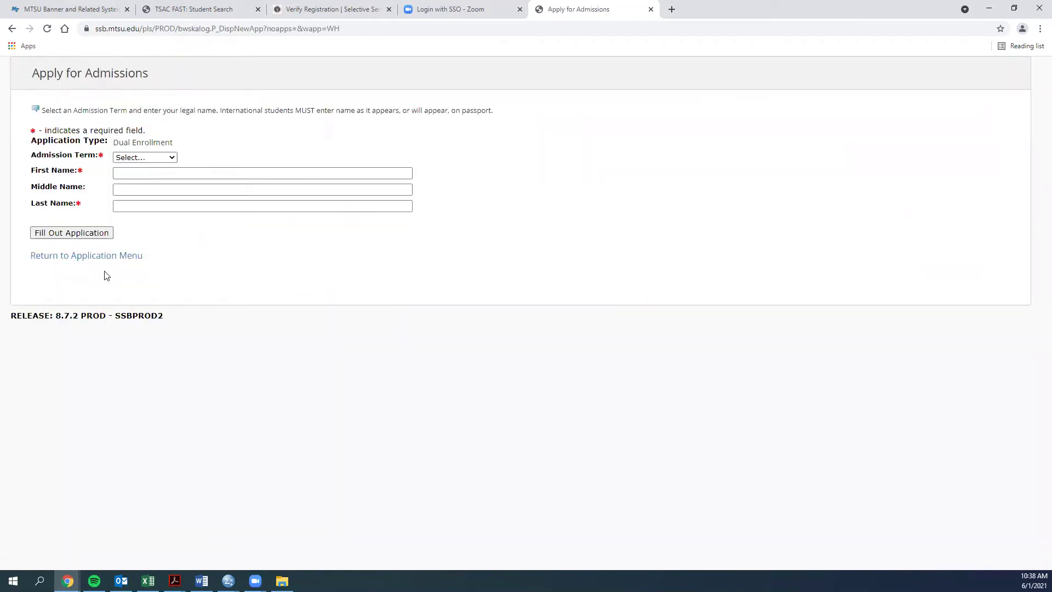
# Pick Fall 2021 as admission term and type the student's first name and surname.
pyautogui.click(151, 159)
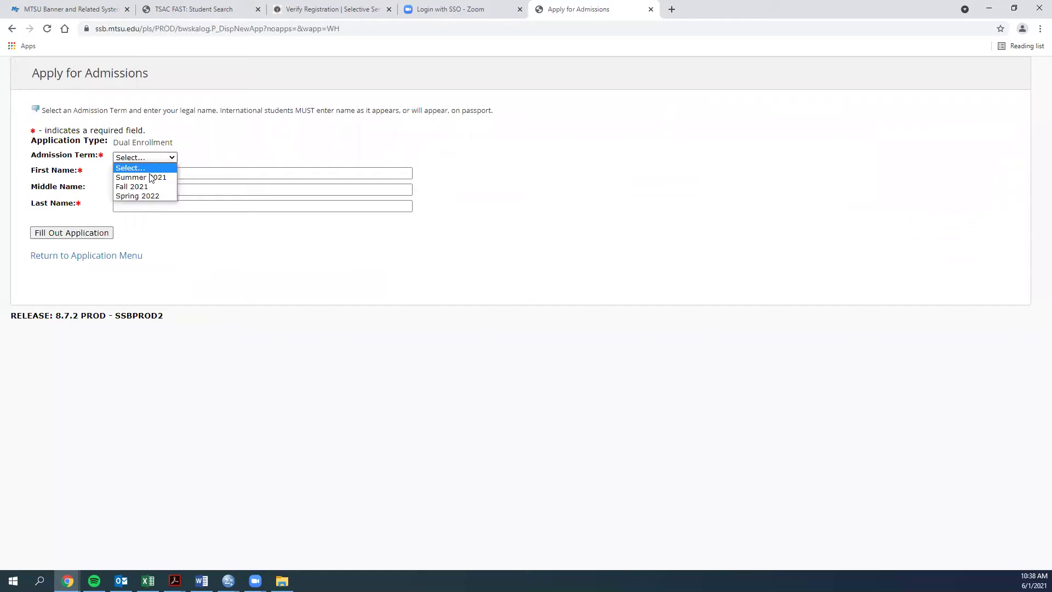
pyautogui.click(147, 187)
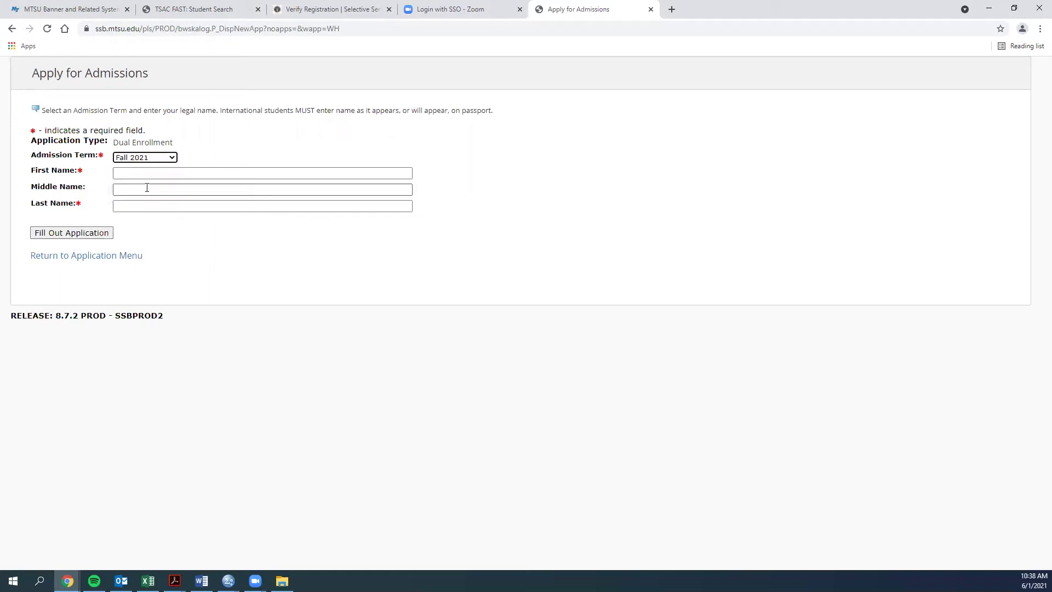
pyautogui.click(138, 174)
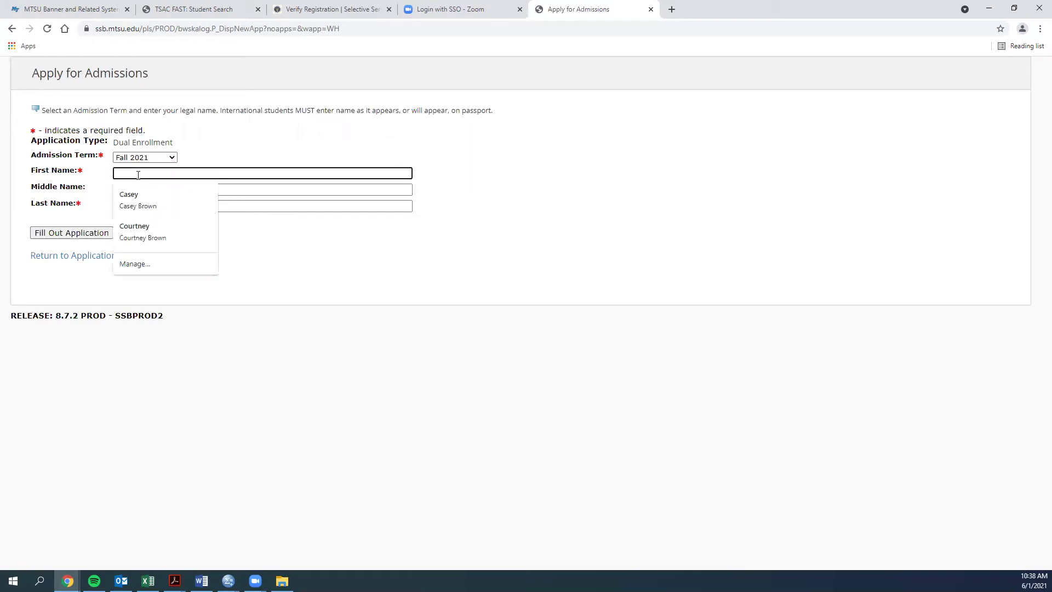
pyautogui.write('cASEY')
pyautogui.press('BackSpace')
pyautogui.press('BackSpace')
pyautogui.press('BackSpace')
pyautogui.press('BackSpace')
pyautogui.press('BackSpace')
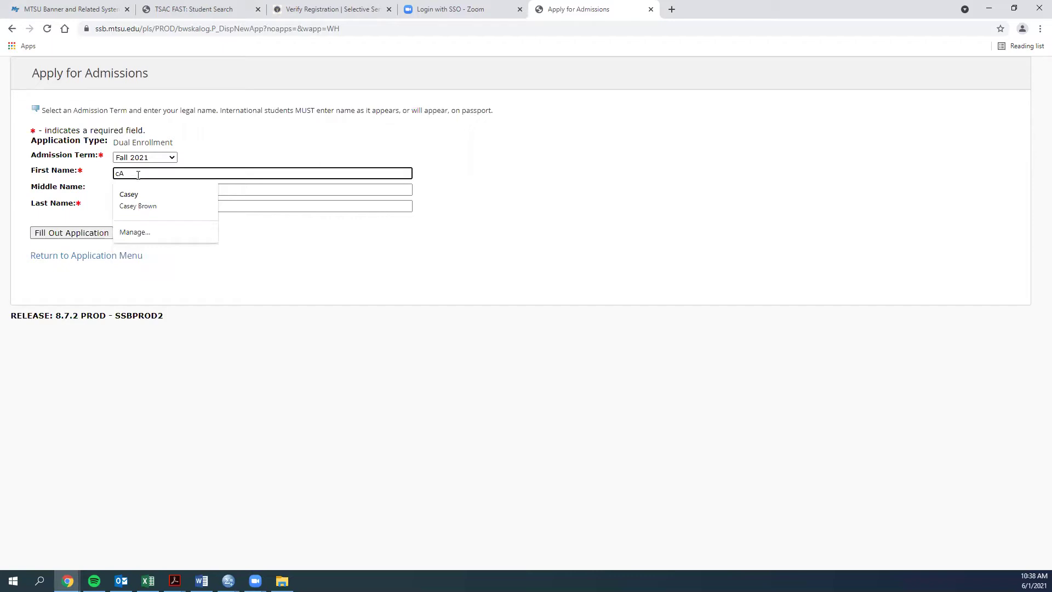
pyautogui.press('Tab')
pyautogui.press('Tab')
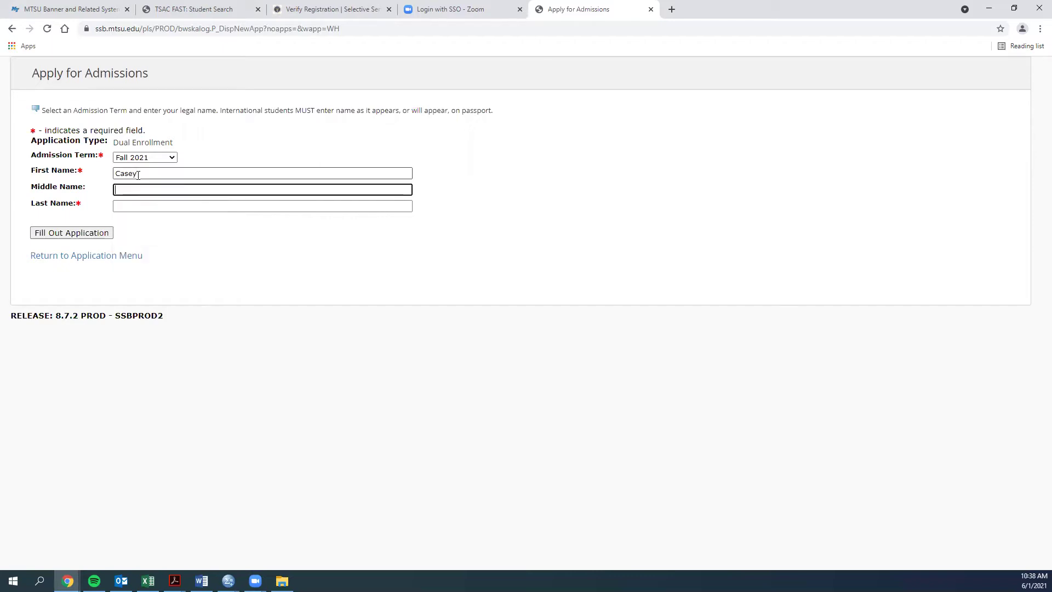
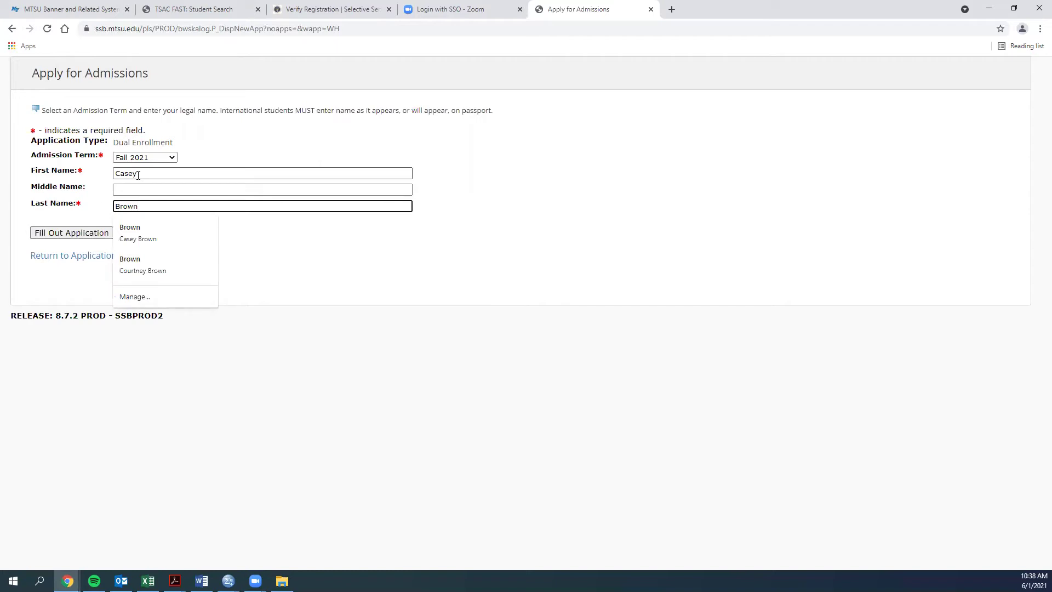
pyautogui.click(101, 219)
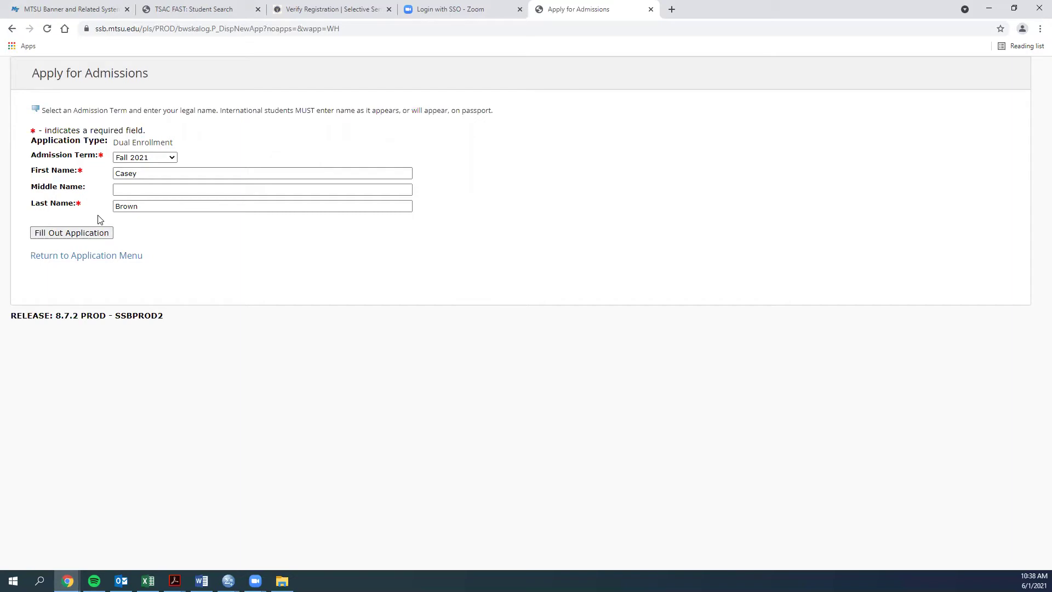
pyautogui.click(85, 189)
# Start filling out the full application and open its Name section.
pyautogui.click(62, 233)
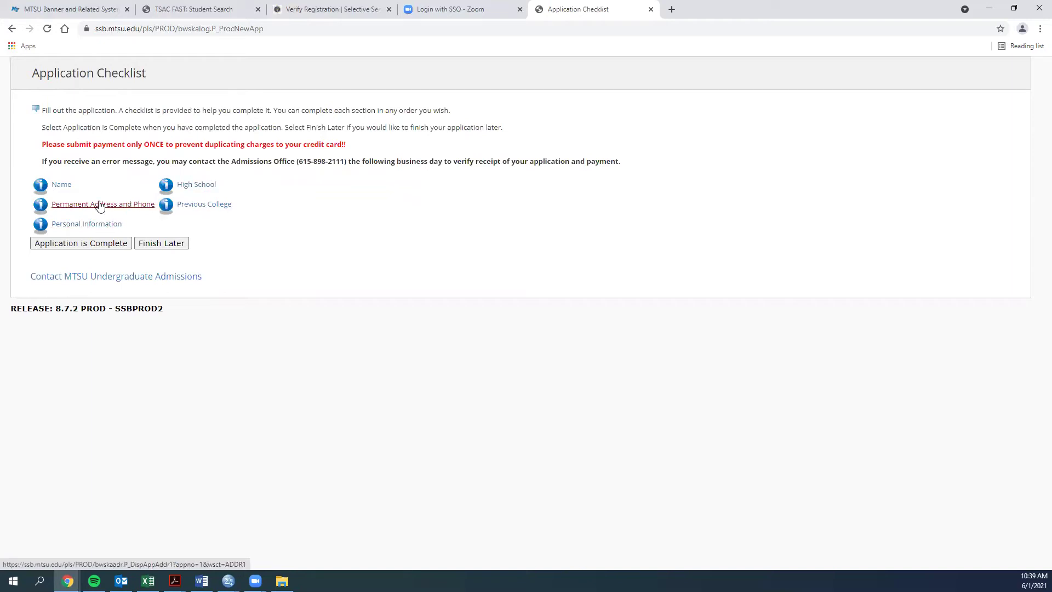
pyautogui.click(61, 187)
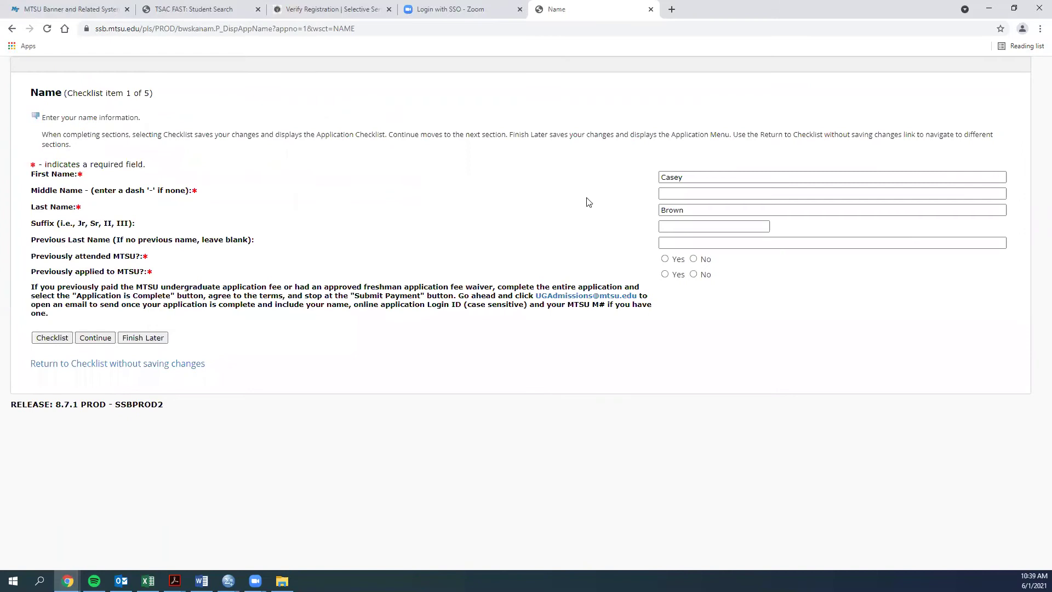
pyautogui.click(696, 180)
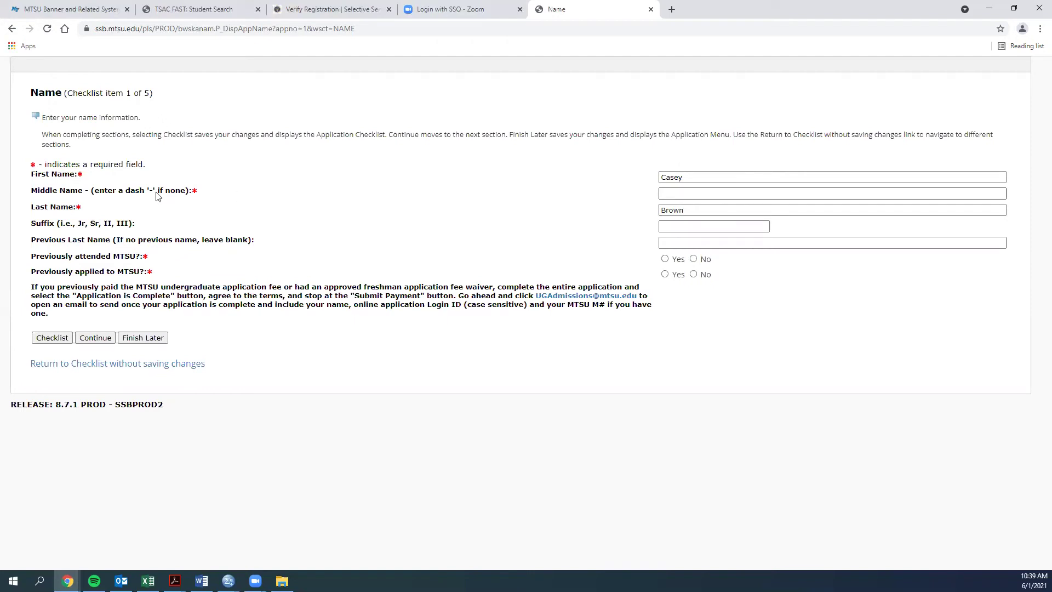
# Enter the student's middle name and answer No to previously attending or applying to MTSU.
pyautogui.click(661, 195)
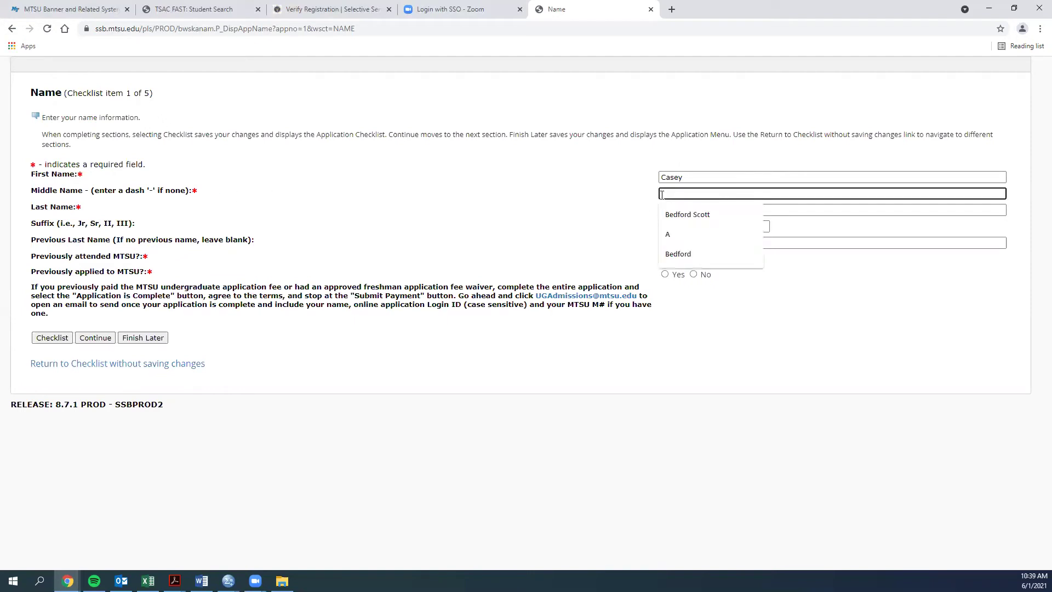
pyautogui.press('Tab')
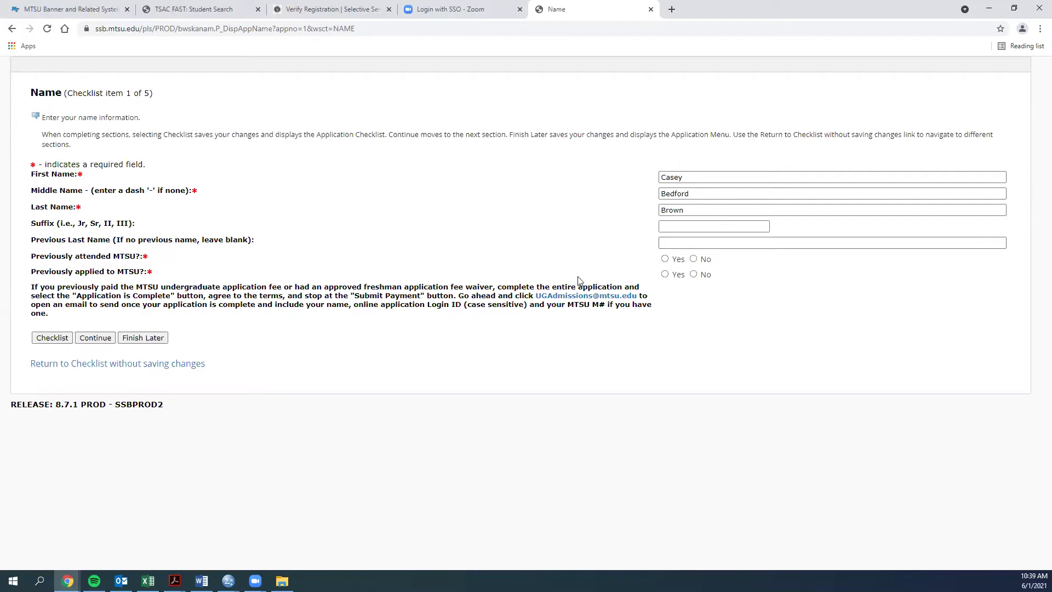
pyautogui.click(694, 259)
pyautogui.click(694, 275)
# Save the name details and autofill the student's saved mailing address.
pyautogui.click(102, 342)
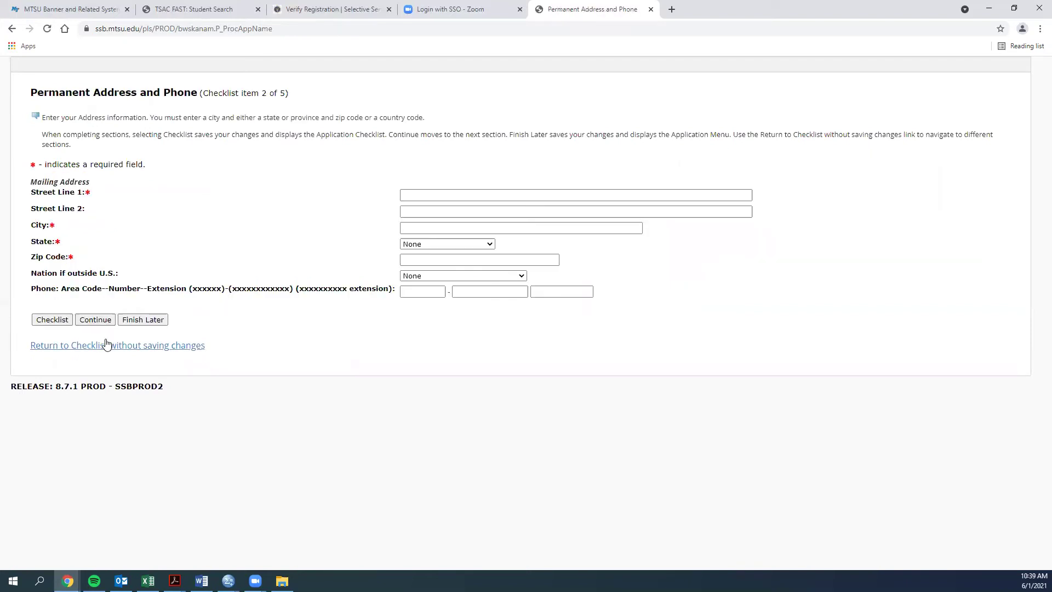
pyautogui.click(417, 196)
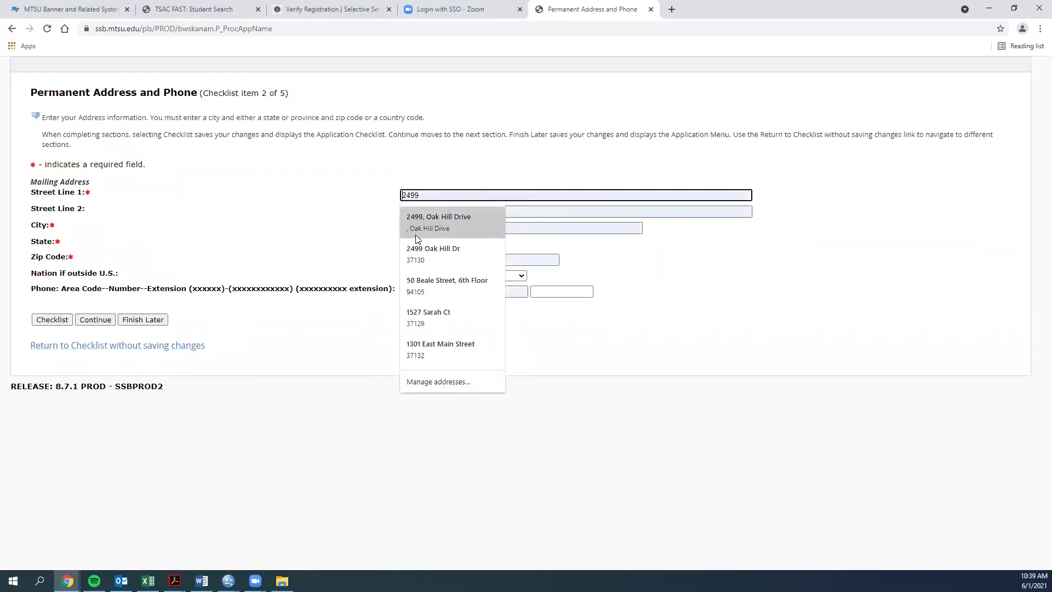
pyautogui.click(425, 253)
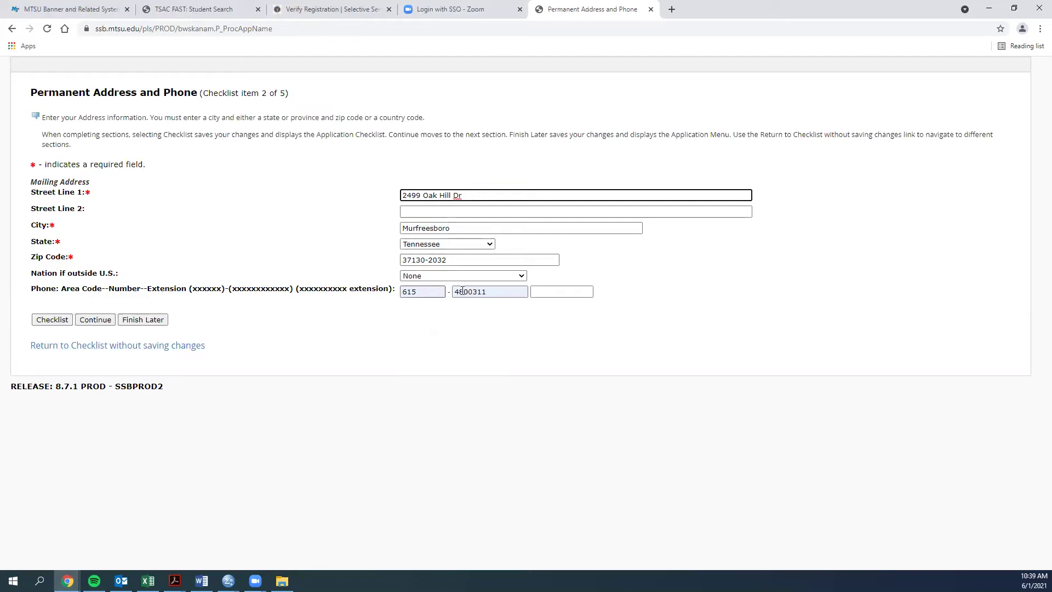
# Clear the autofilled phone area code and number, then continue to Personal Information.
pyautogui.click(438, 293)
pyautogui.press('BackSpace')
pyautogui.press('BackSpace')
pyautogui.press('BackSpace')
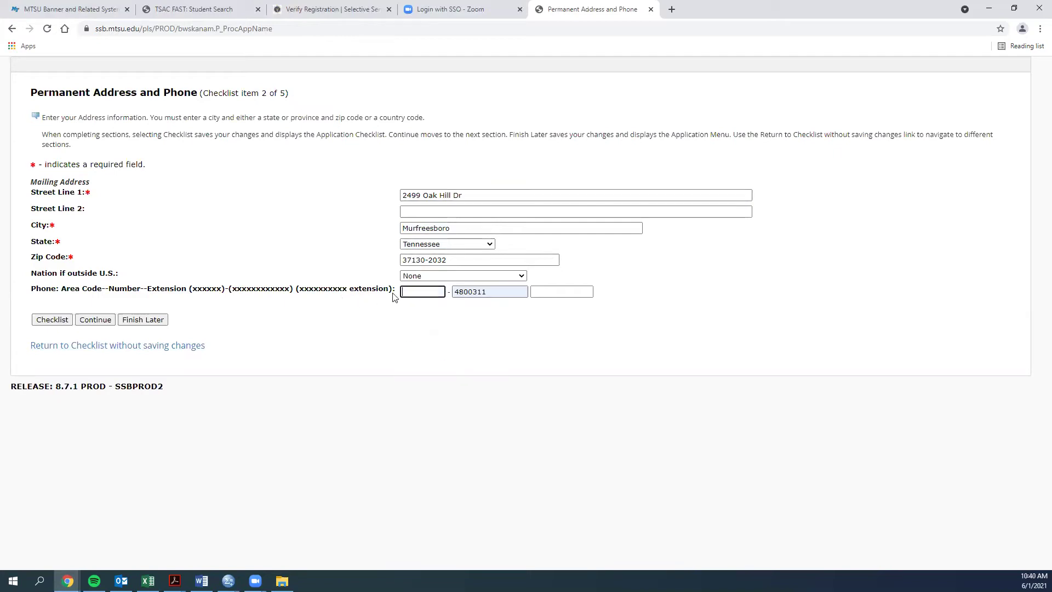
pyautogui.click(482, 292)
pyautogui.hotkey('ctrl', 'a')
pyautogui.press('BackSpace')
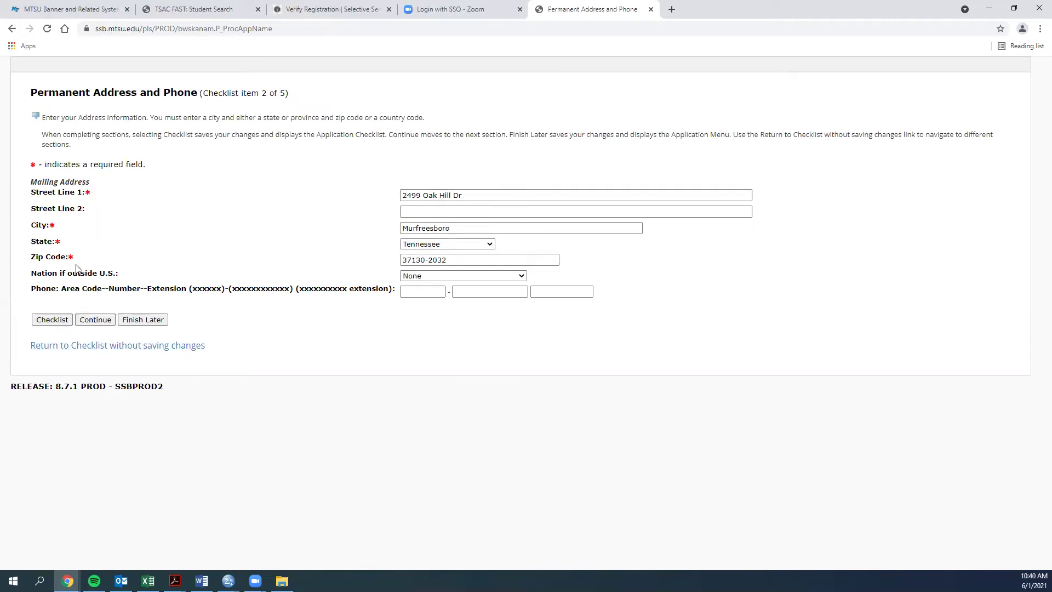
pyautogui.click(96, 320)
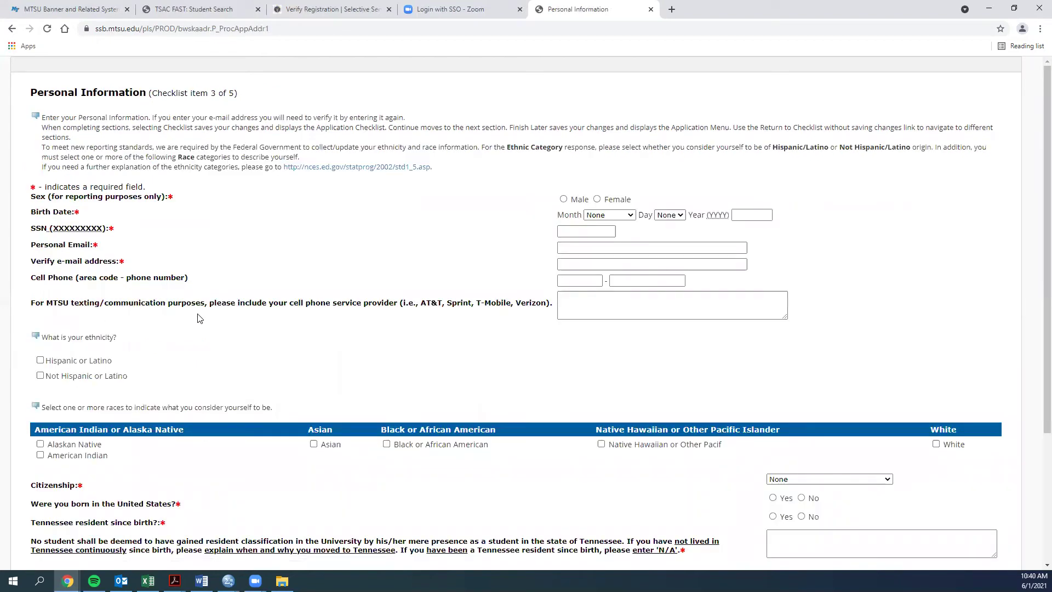
# Mark the student's sex as Male and set the birth date to November 23, 1985.
pyautogui.click(563, 200)
pyautogui.click(596, 215)
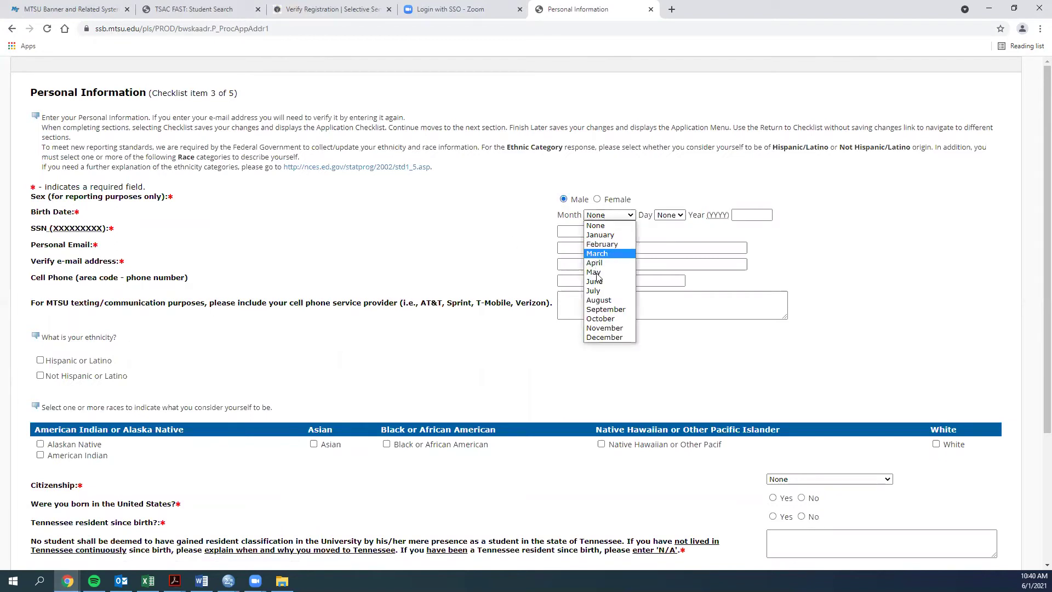
pyautogui.click(605, 328)
pyautogui.click(669, 215)
pyautogui.scroll(-3, 662, 318)
pyautogui.click(663, 333)
pyautogui.click(738, 216)
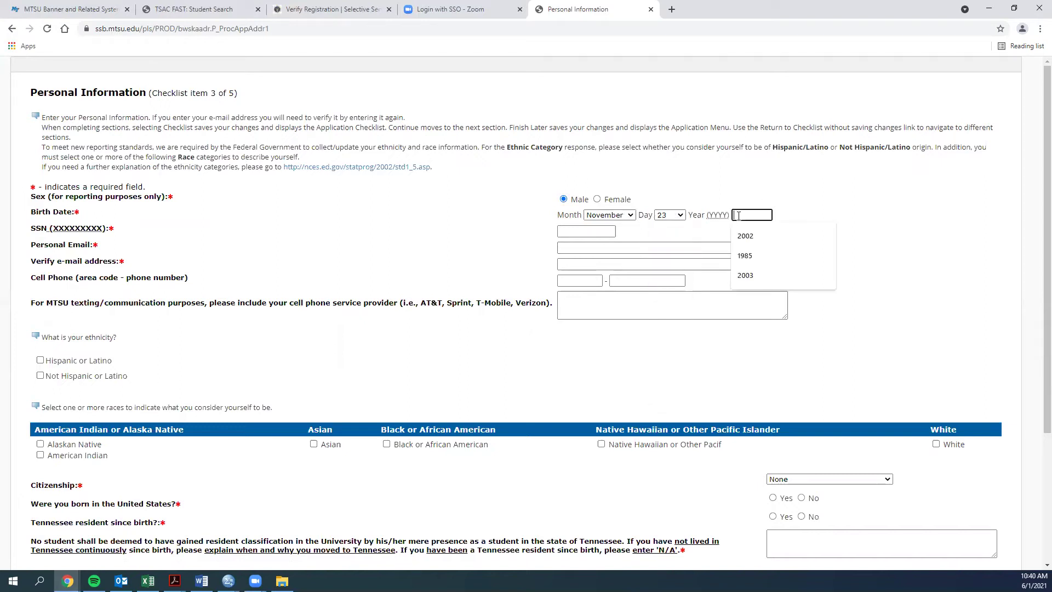
pyautogui.write('1985')
pyautogui.click(450, 236)
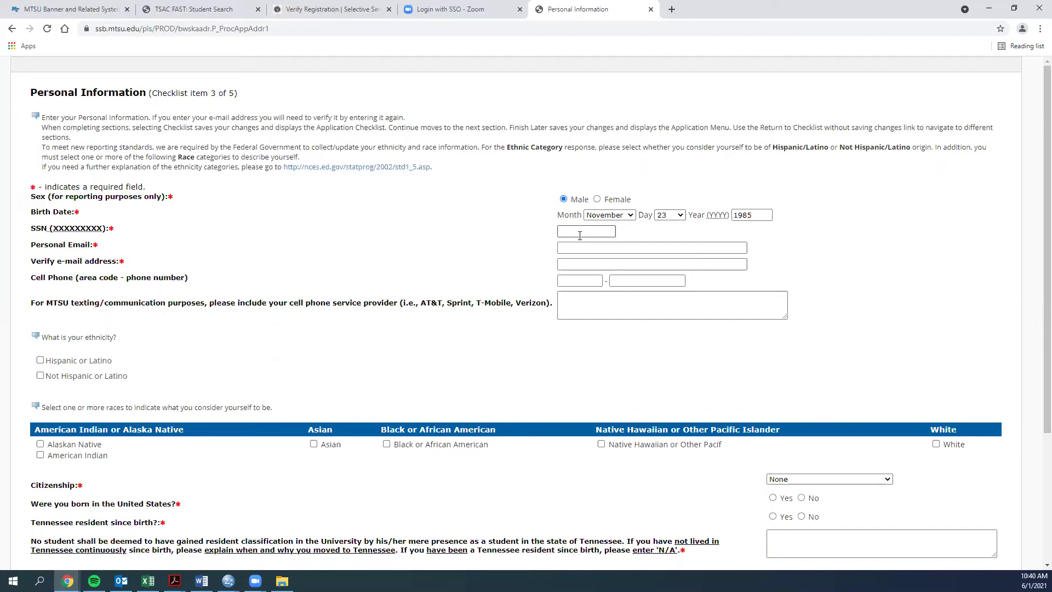
# Enter a placeholder all-zero SSN and the personal e-mail, confirmed in the verification field.
pyautogui.click(565, 235)
pyautogui.write('000000000')
pyautogui.click(560, 249)
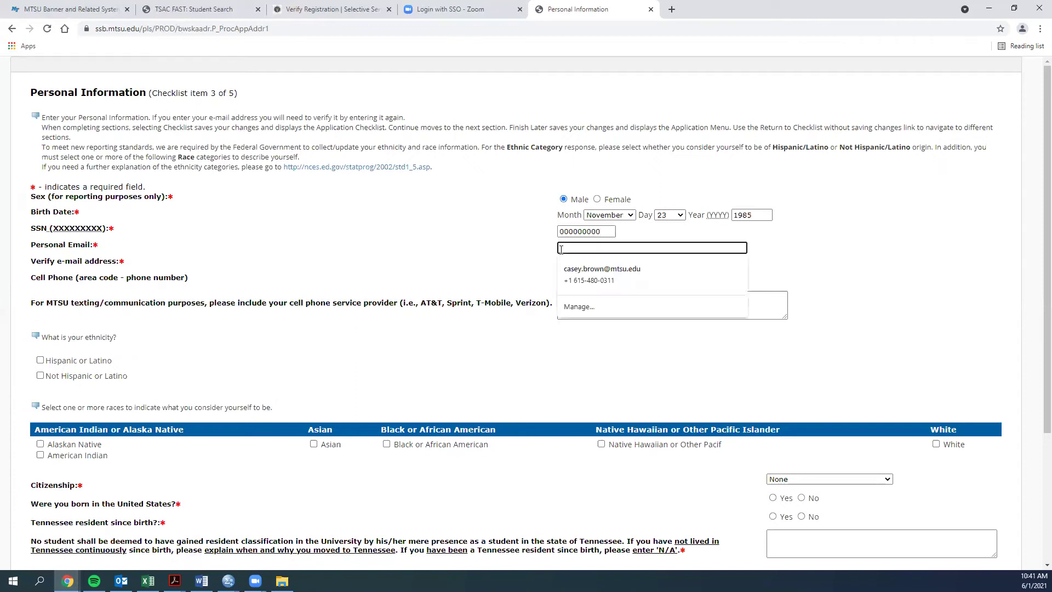
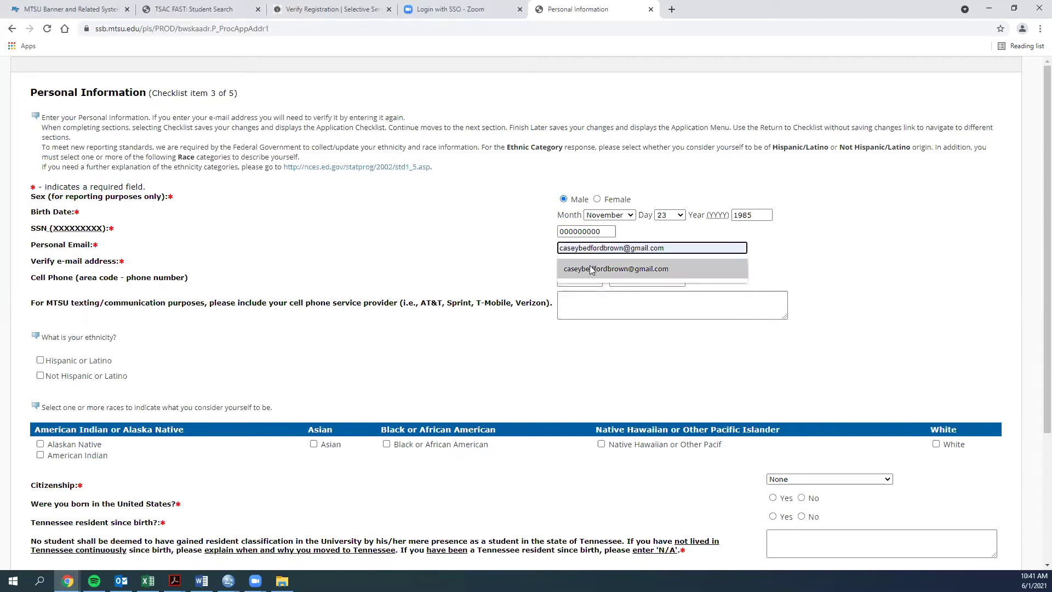
pyautogui.click(561, 263)
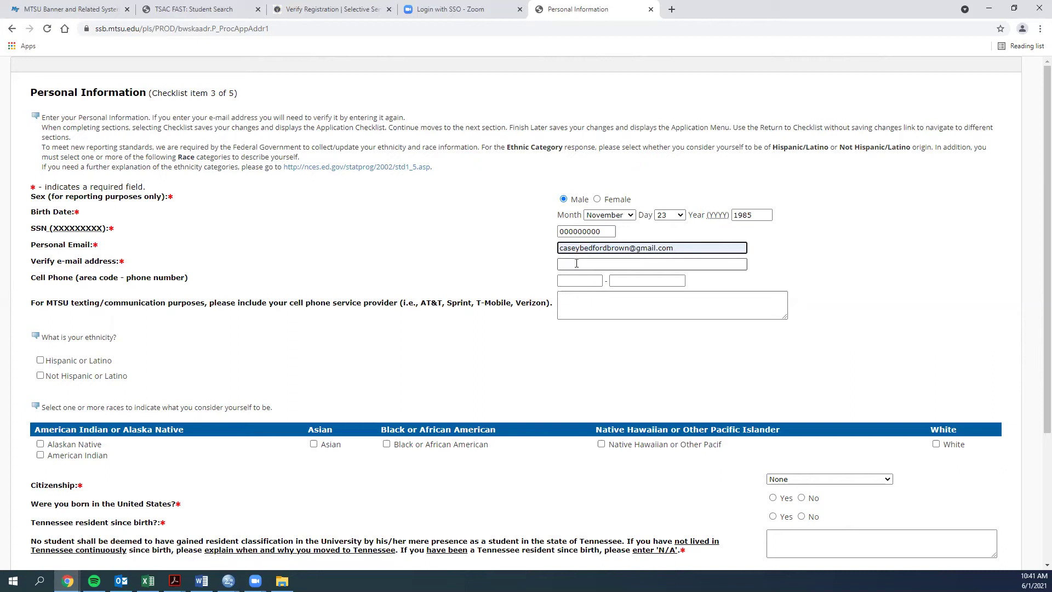
pyautogui.click(576, 263)
pyautogui.click(586, 286)
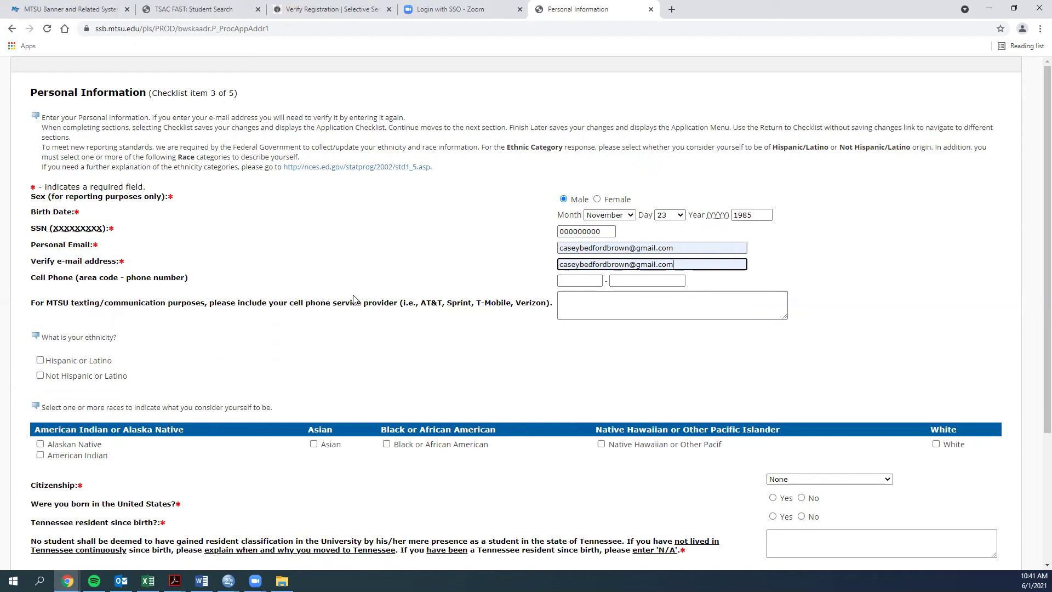
# Mark the student Not Hispanic or Latino, race White, with US Citizen citizenship.
pyautogui.scroll(-2, 219, 331)
pyautogui.scroll(-2, 211, 329)
pyautogui.rightClick(217, 328)
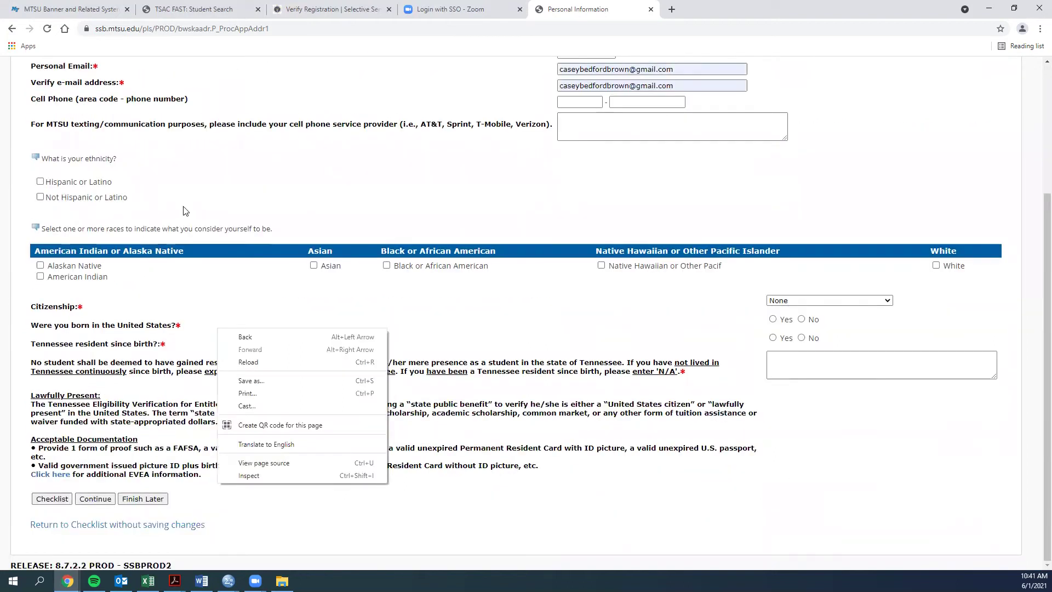
pyautogui.click(40, 198)
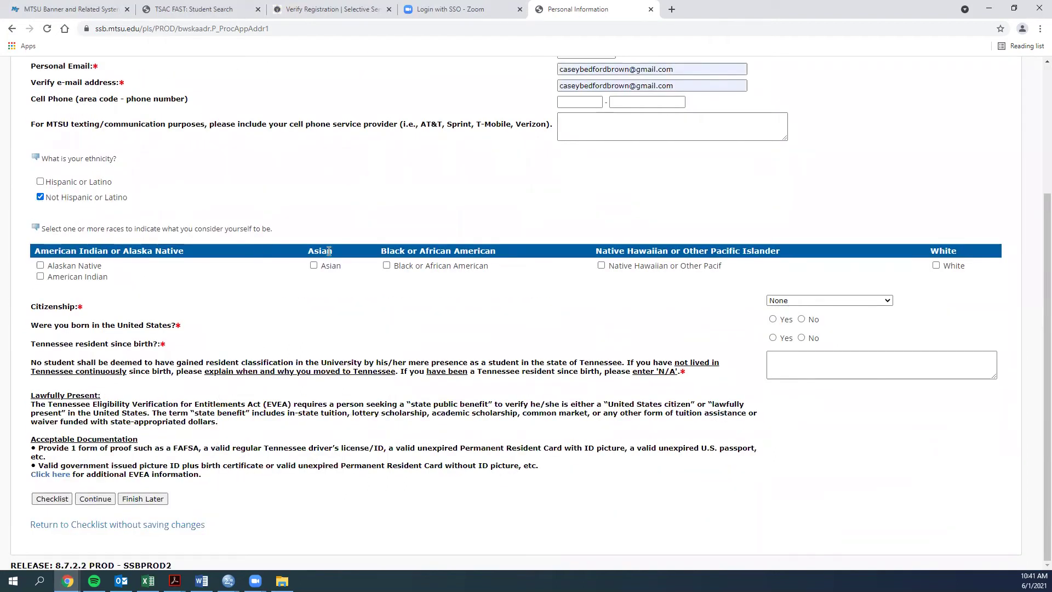
pyautogui.click(937, 266)
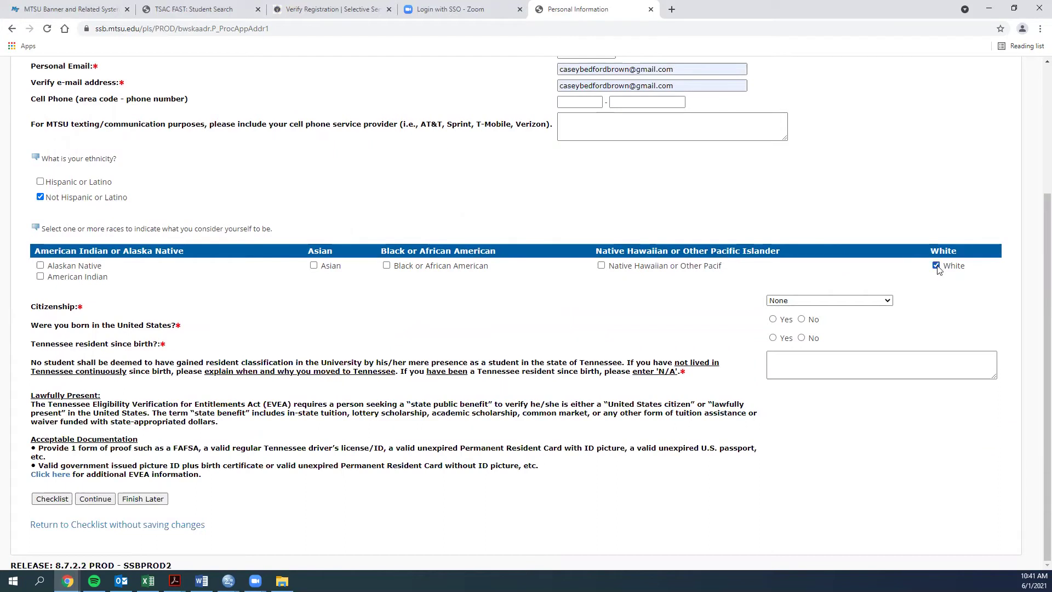
pyautogui.click(831, 300)
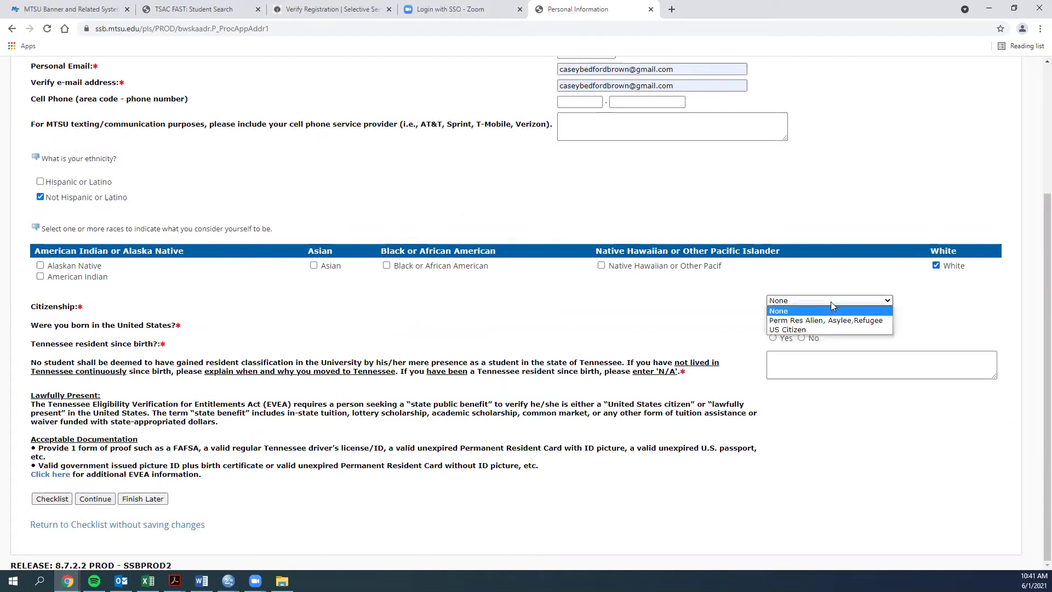
pyautogui.click(817, 330)
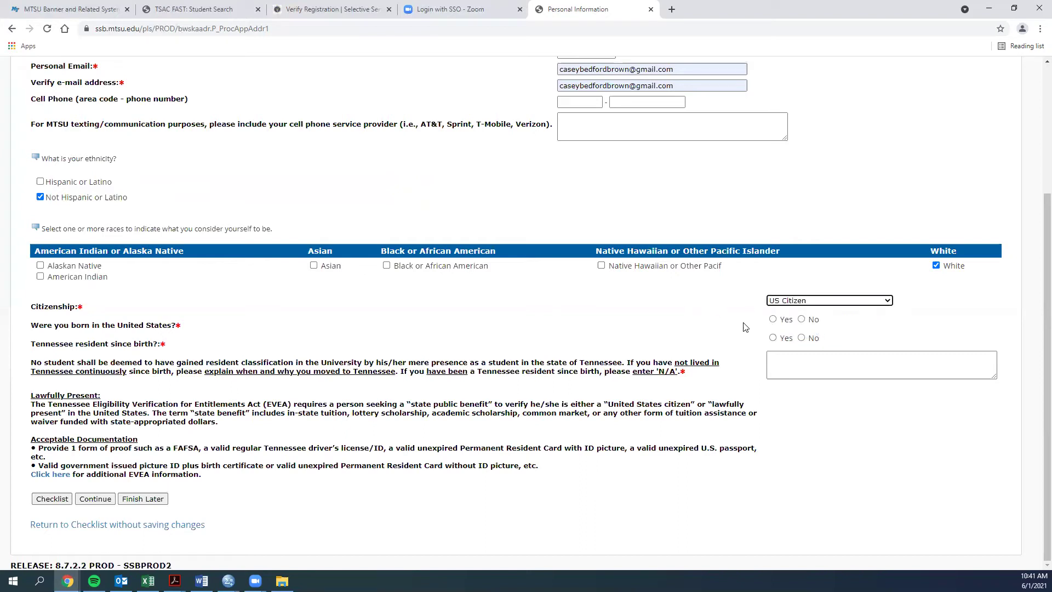
# Answer Yes to US-born and Tennessee resident since birth, writing N/A as the explanation.
pyautogui.click(772, 319)
pyautogui.click(773, 337)
pyautogui.click(775, 362)
pyautogui.write('N/A')
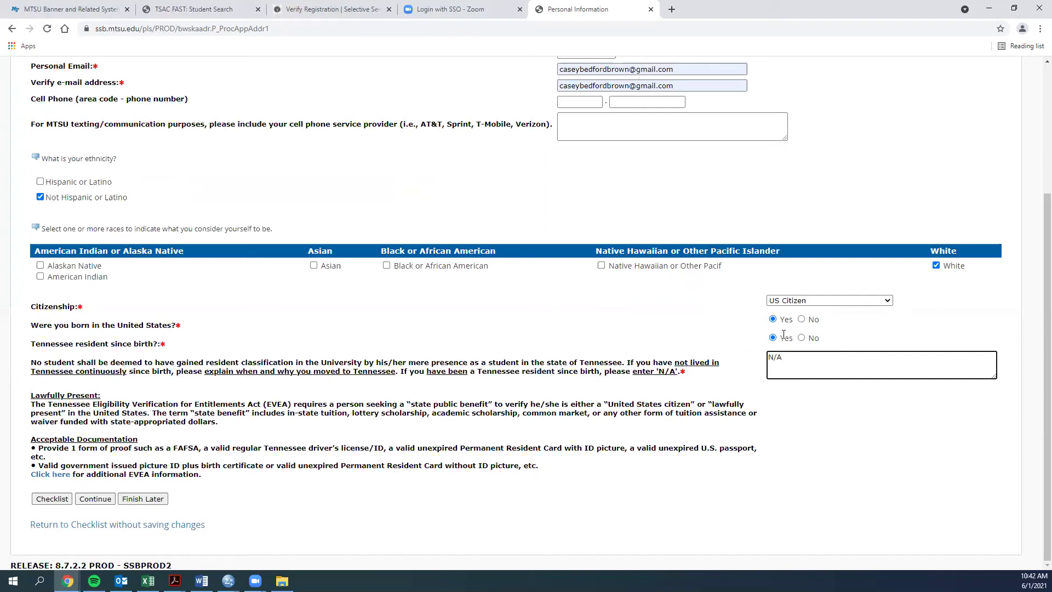
# Switch resident since birth to No, replace N/A with "father's job relocated. May 2015", and continue.
pyautogui.click(801, 338)
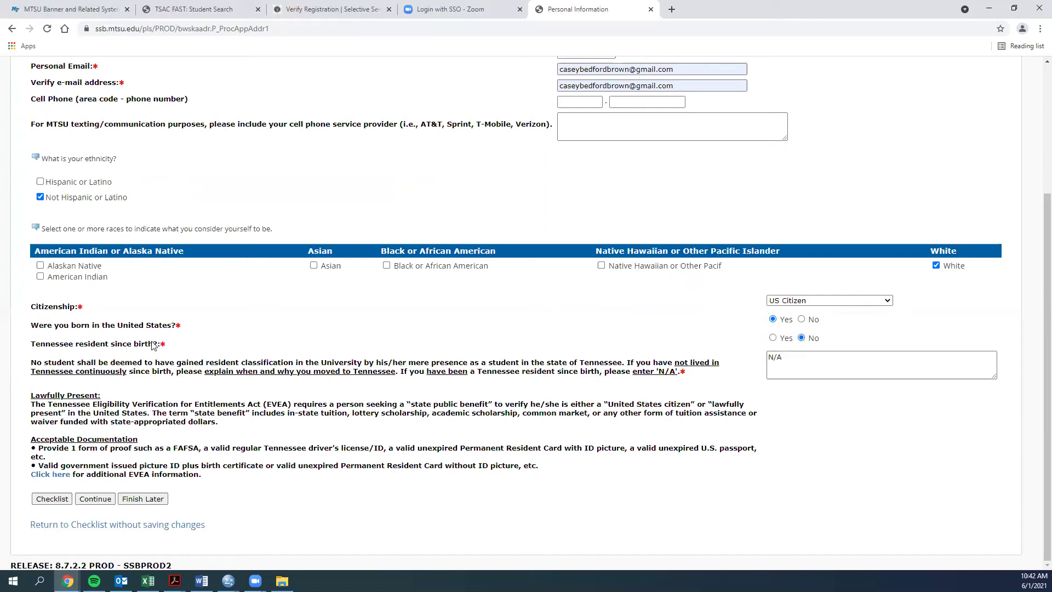
pyautogui.moveTo(785, 357); pyautogui.dragTo(759, 361)
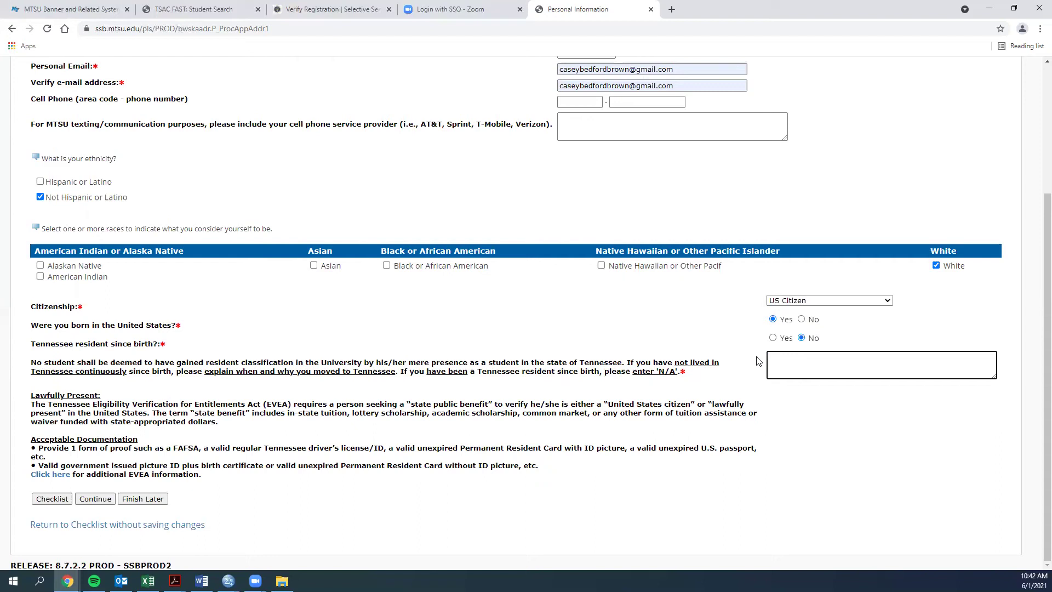
pyautogui.write("father's job relocated")
pyautogui.write('. May 2015')
pyautogui.click(98, 499)
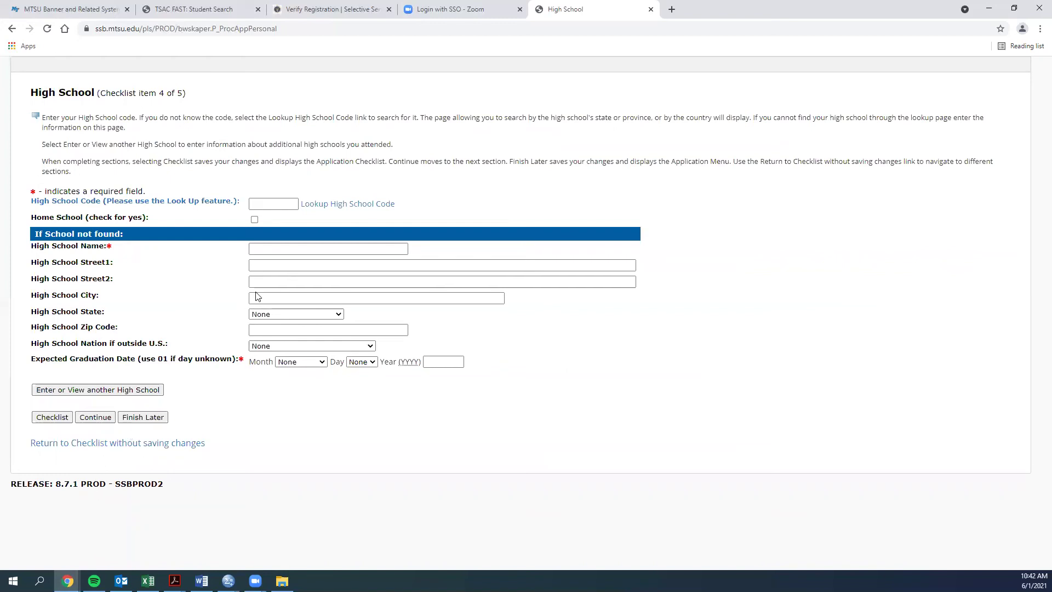
# In the high school code lookup, choose Tennessee and list its cities.
pyautogui.click(323, 207)
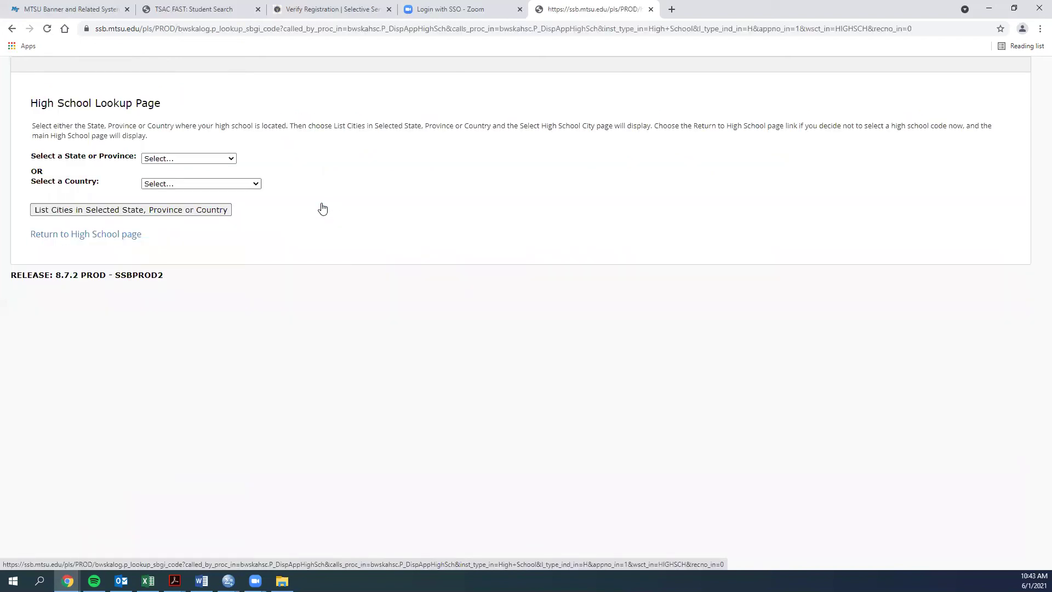
pyautogui.click(194, 160)
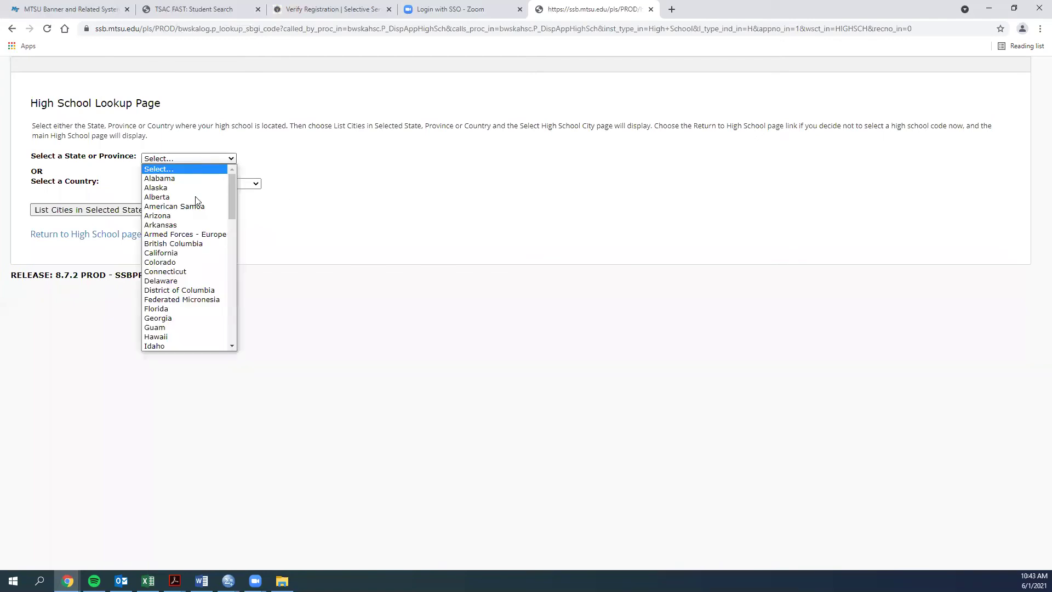
pyautogui.press('t')
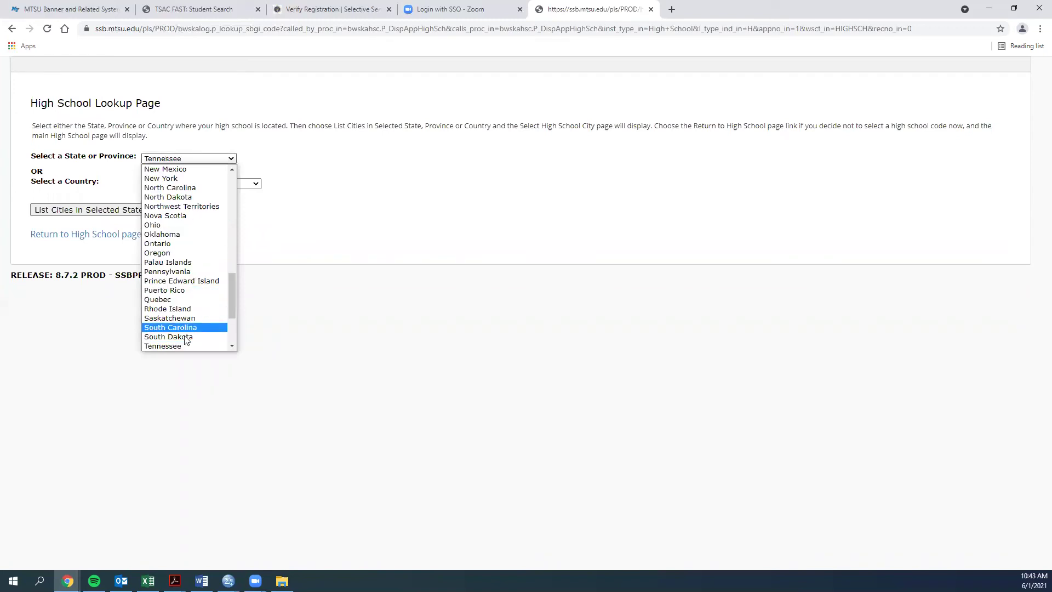
pyautogui.click(179, 346)
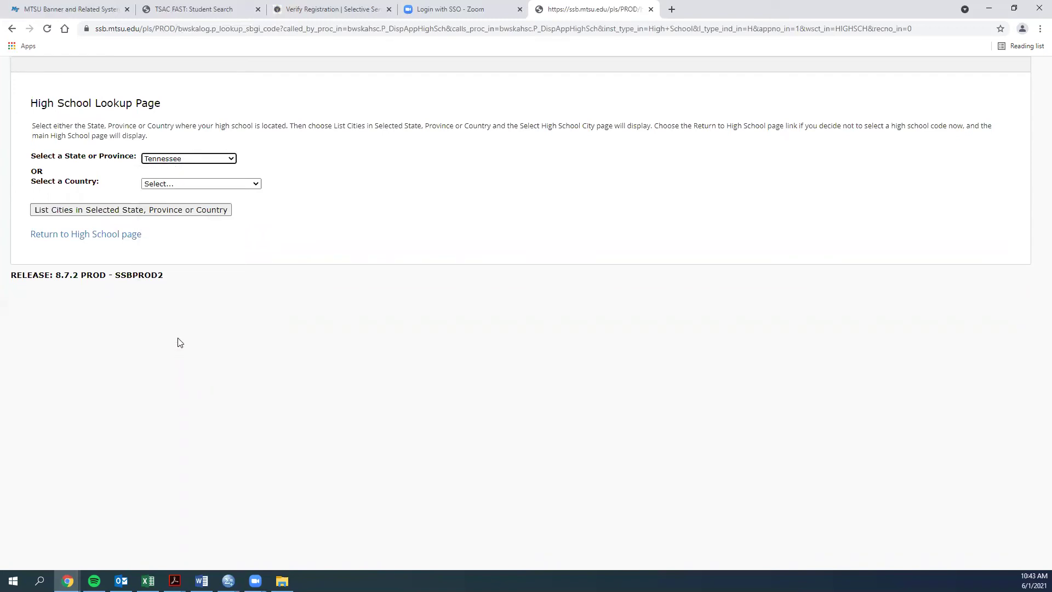
pyautogui.click(125, 212)
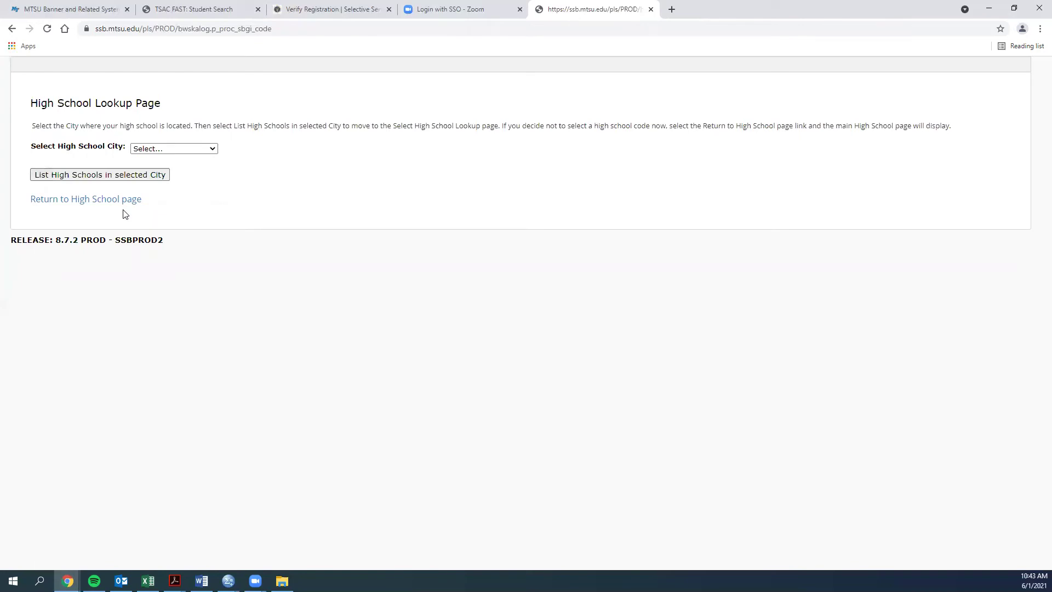
# Pick Murfreesboro and Riverdale High School, copying code 431622 and its address into the form.
pyautogui.click(167, 151)
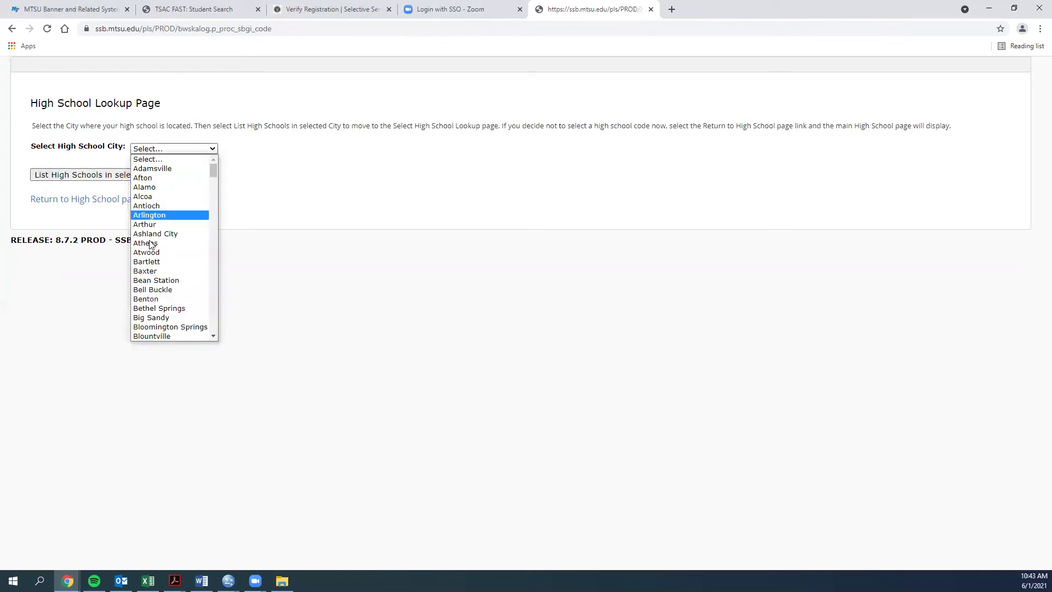
pyautogui.scroll(-12, 164, 238)
pyautogui.scroll(-20, 168, 235)
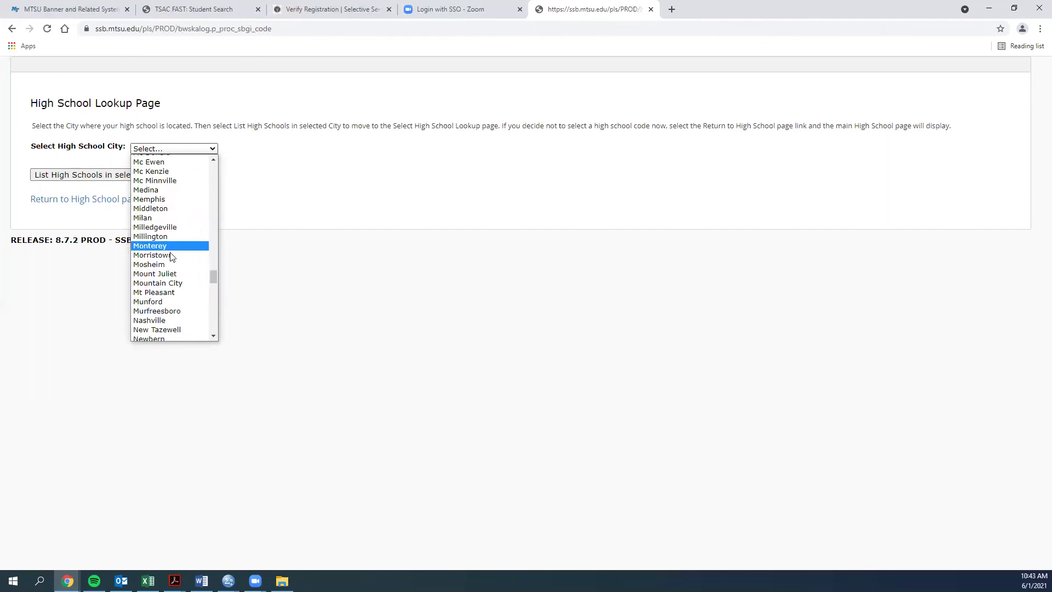
pyautogui.click(161, 311)
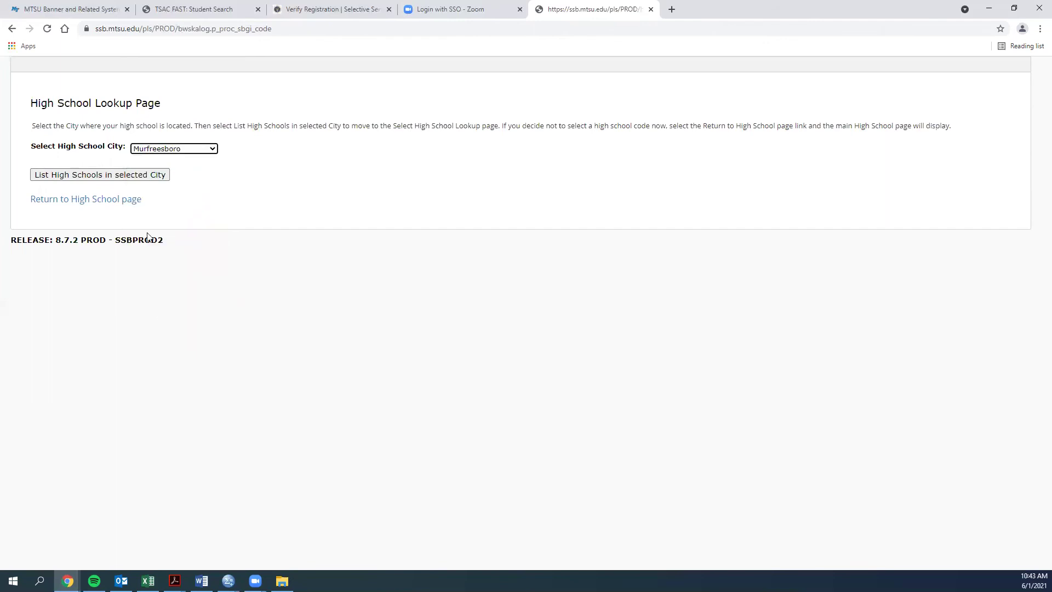
pyautogui.click(115, 175)
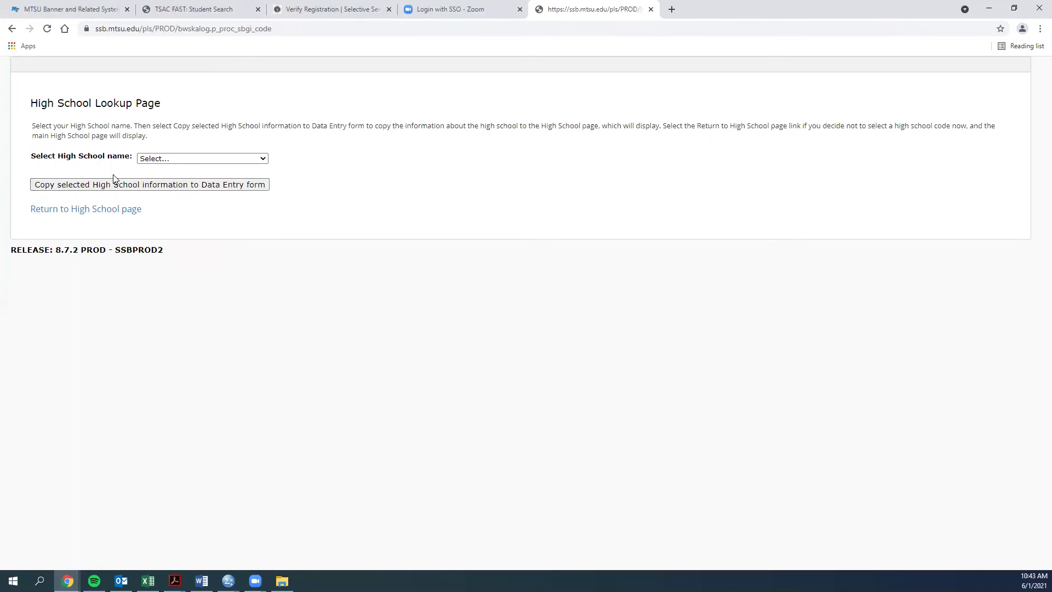
pyautogui.click(167, 160)
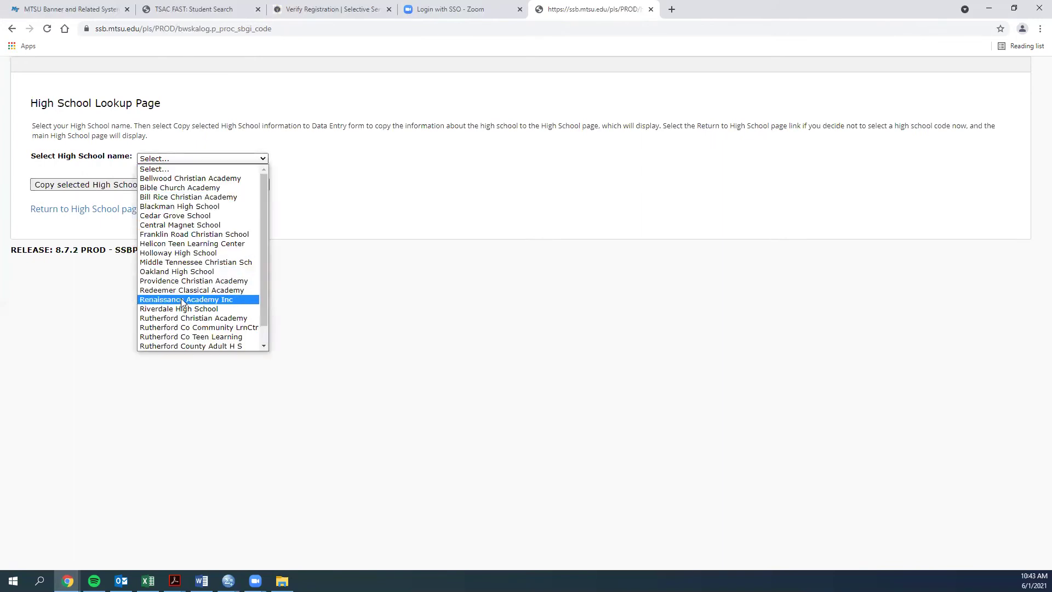
pyautogui.click(195, 309)
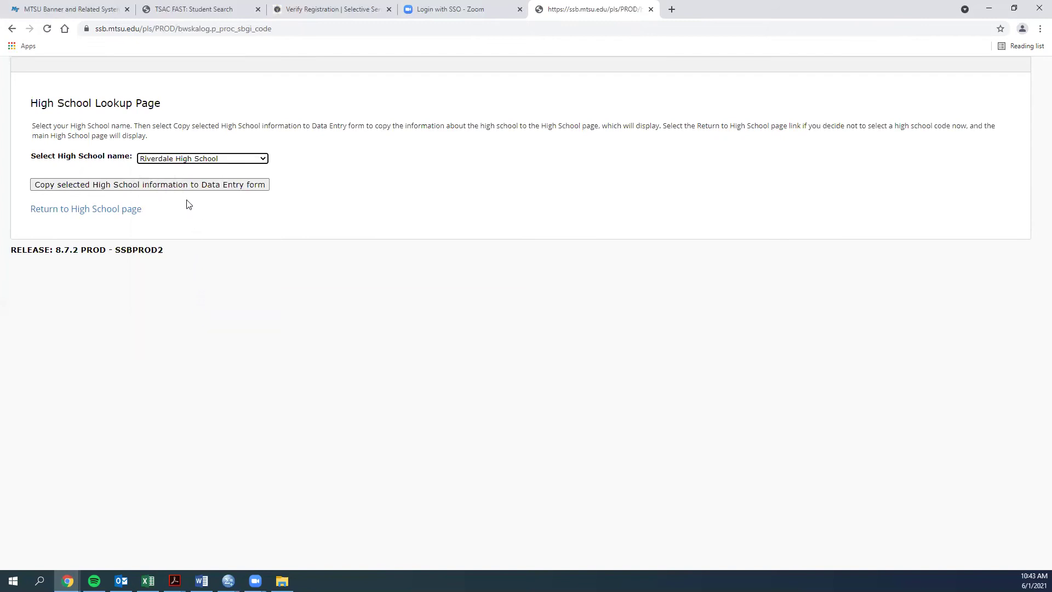
pyautogui.click(167, 188)
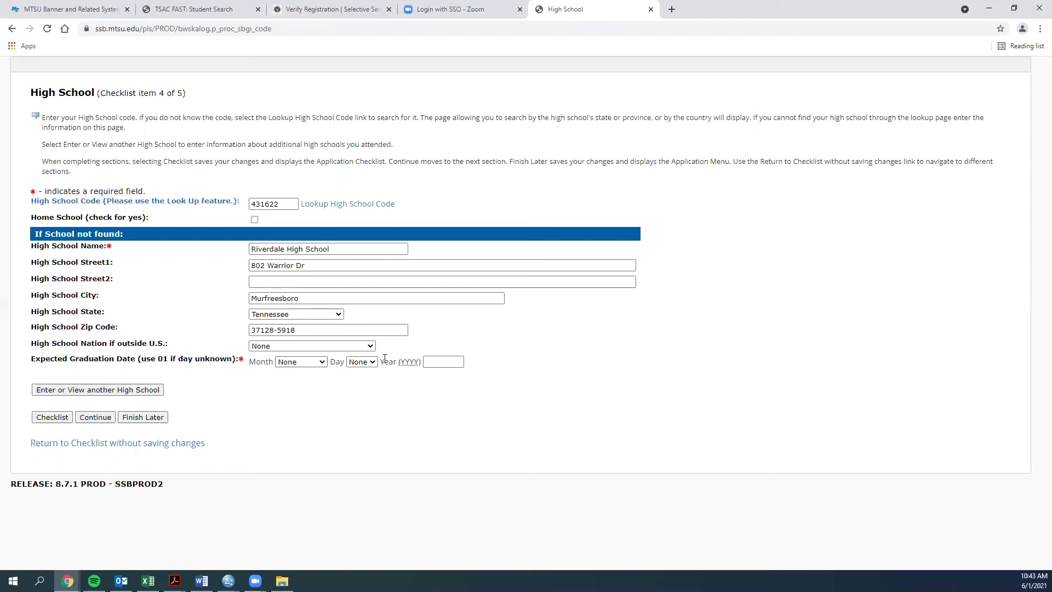
# Choose May and 01 for the graduation month and day, and enter 2022 as the year.
pyautogui.click(314, 365)
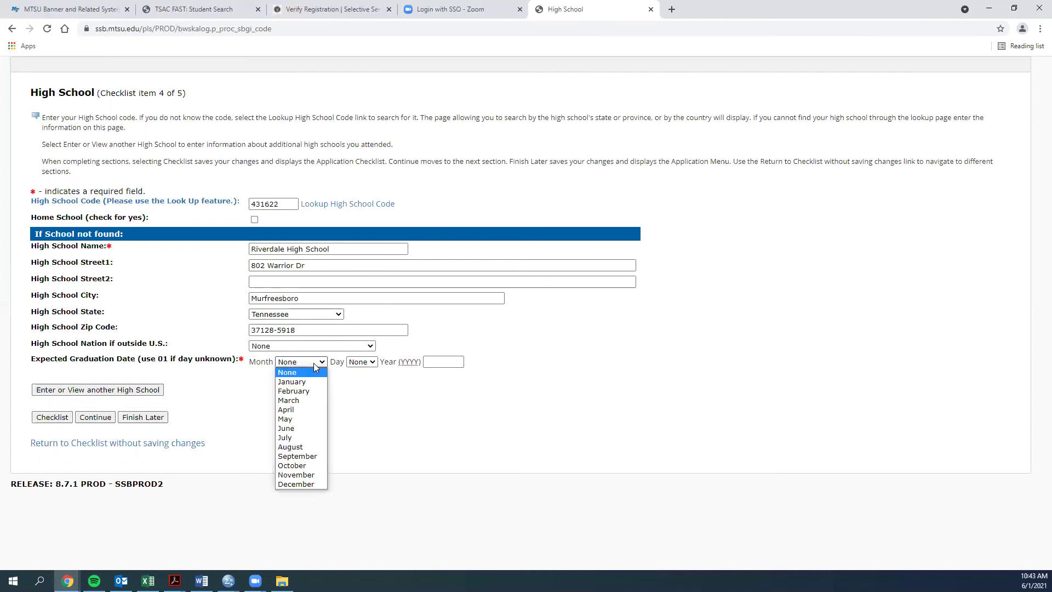
pyautogui.click(291, 427)
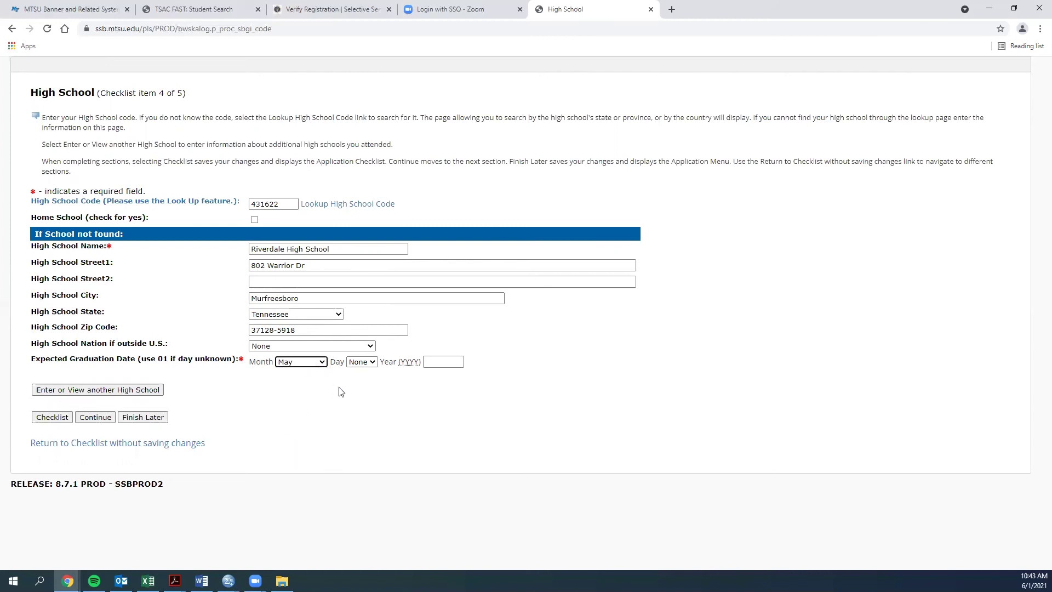
pyautogui.click(358, 361)
pyautogui.click(355, 382)
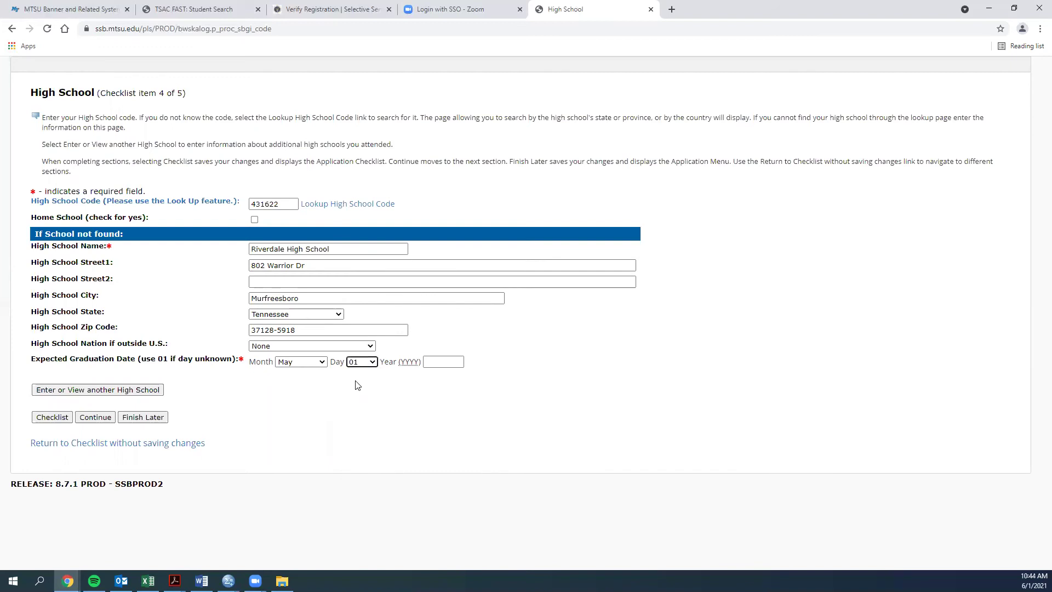
pyautogui.click(432, 363)
pyautogui.write('2022')
pyautogui.click(419, 392)
# Save High School, then Previous College with college credit left at No, returning to the checklist.
pyautogui.click(96, 417)
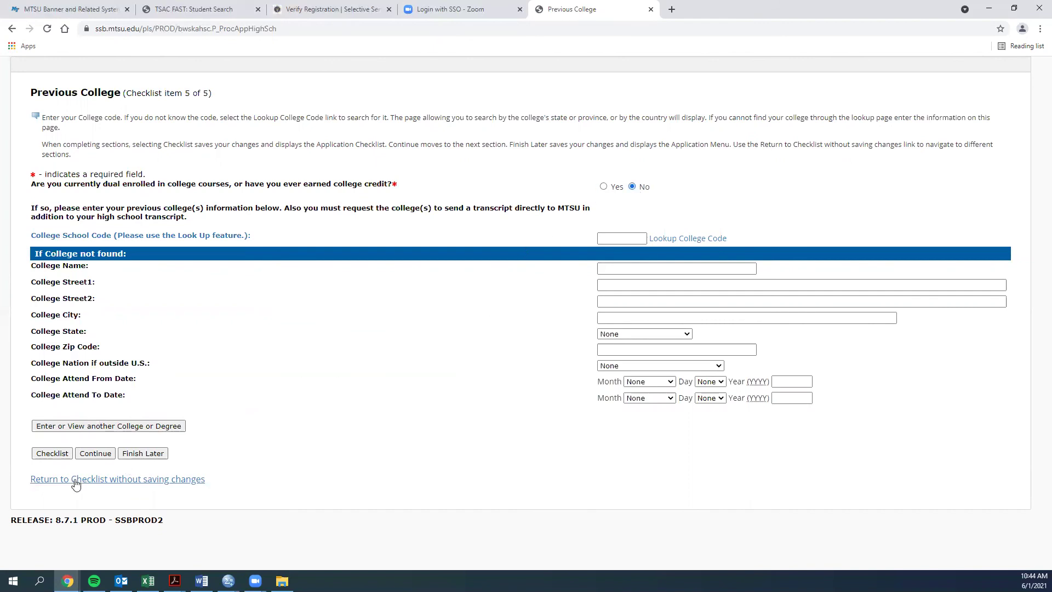
pyautogui.click(93, 455)
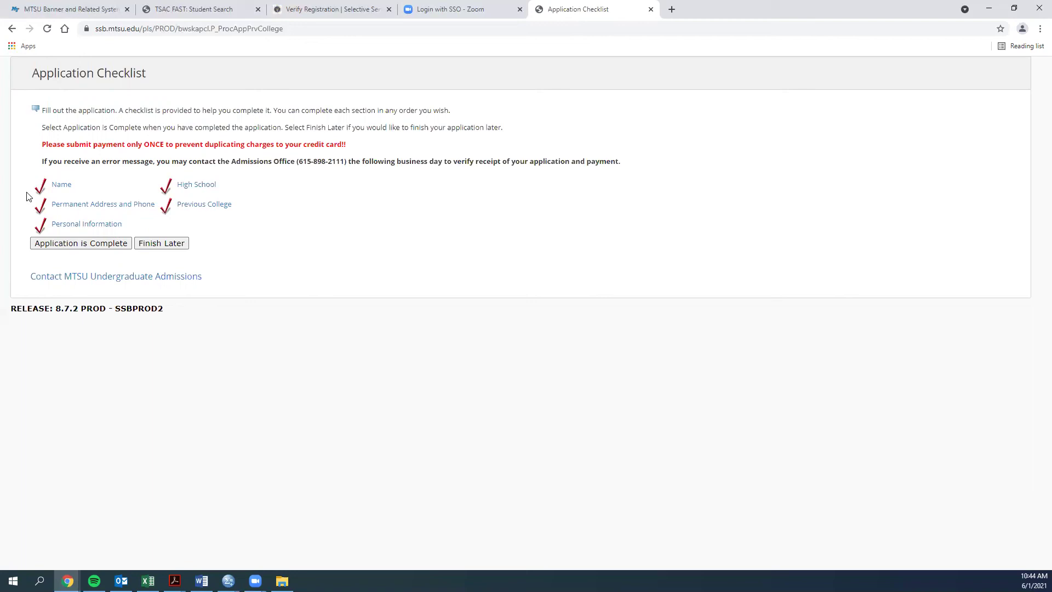
# Mark the application complete, accept the admissions agreement, and submit the $25.00 fee for payment.
pyautogui.click(78, 243)
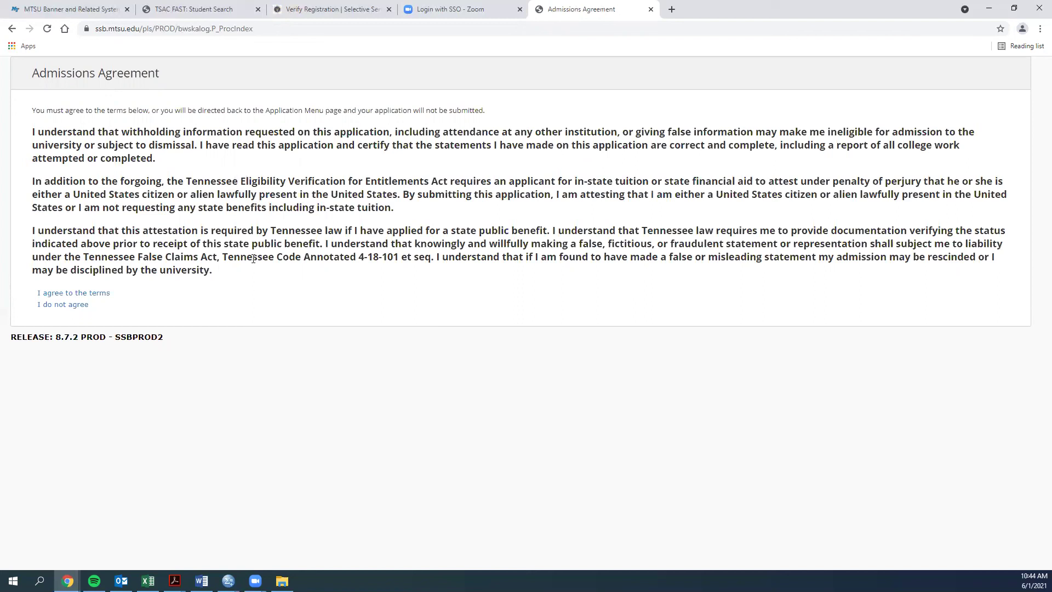
pyautogui.click(95, 295)
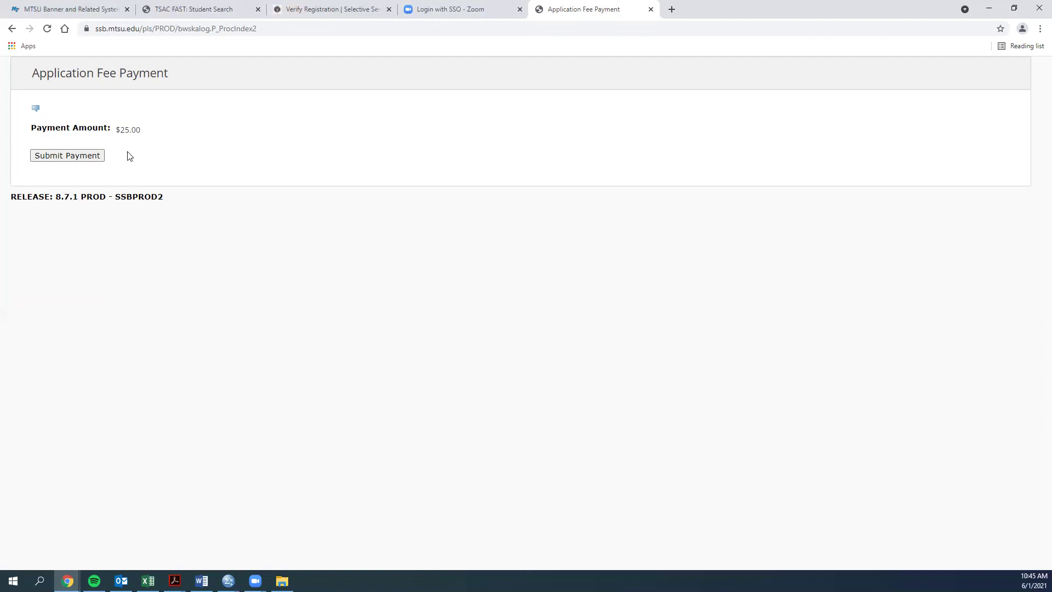
pyautogui.click(82, 159)
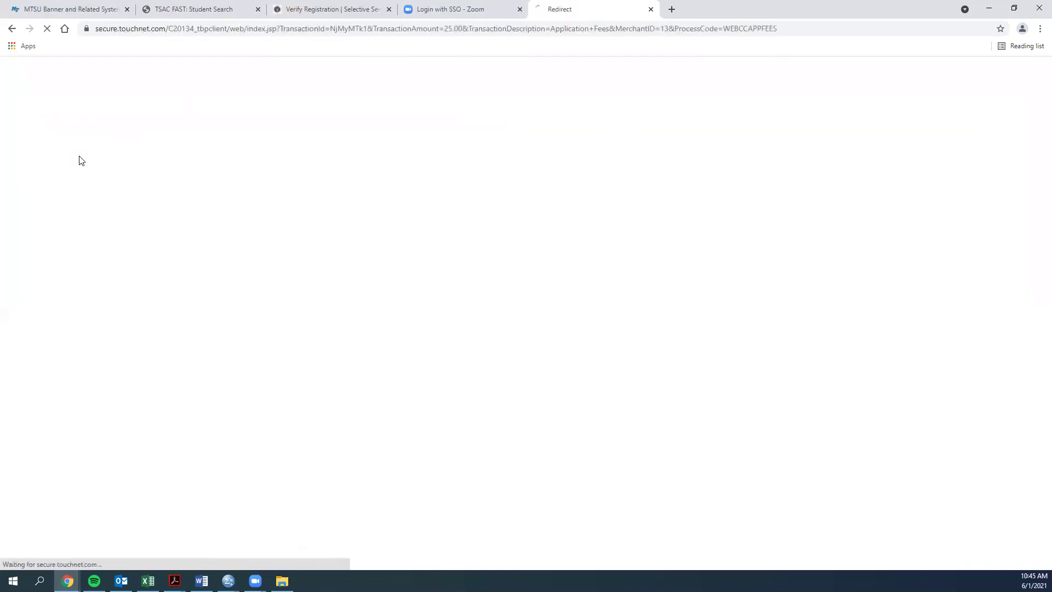